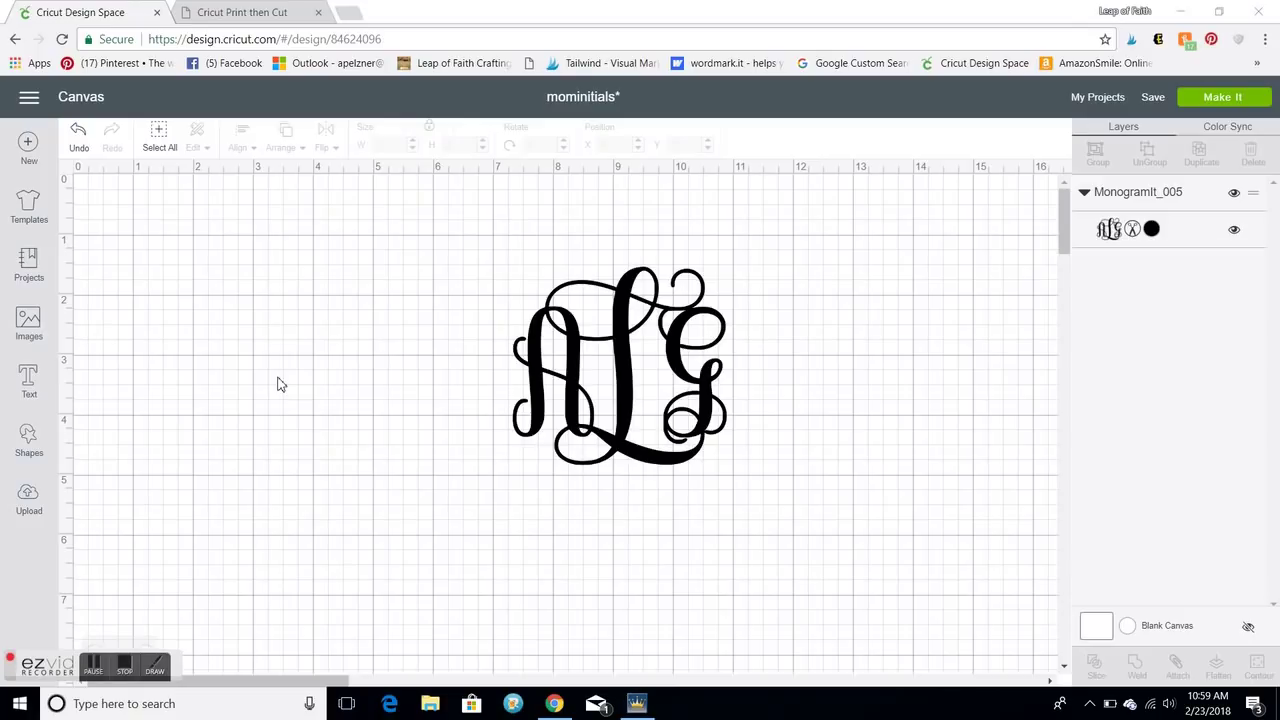
Step: Move the ALG monogram left on the canvas to about X 4.125, Y 1.486
{"action": "left_click_drag", "start_coordinate": [626, 378], "coordinate": [497, 358]}
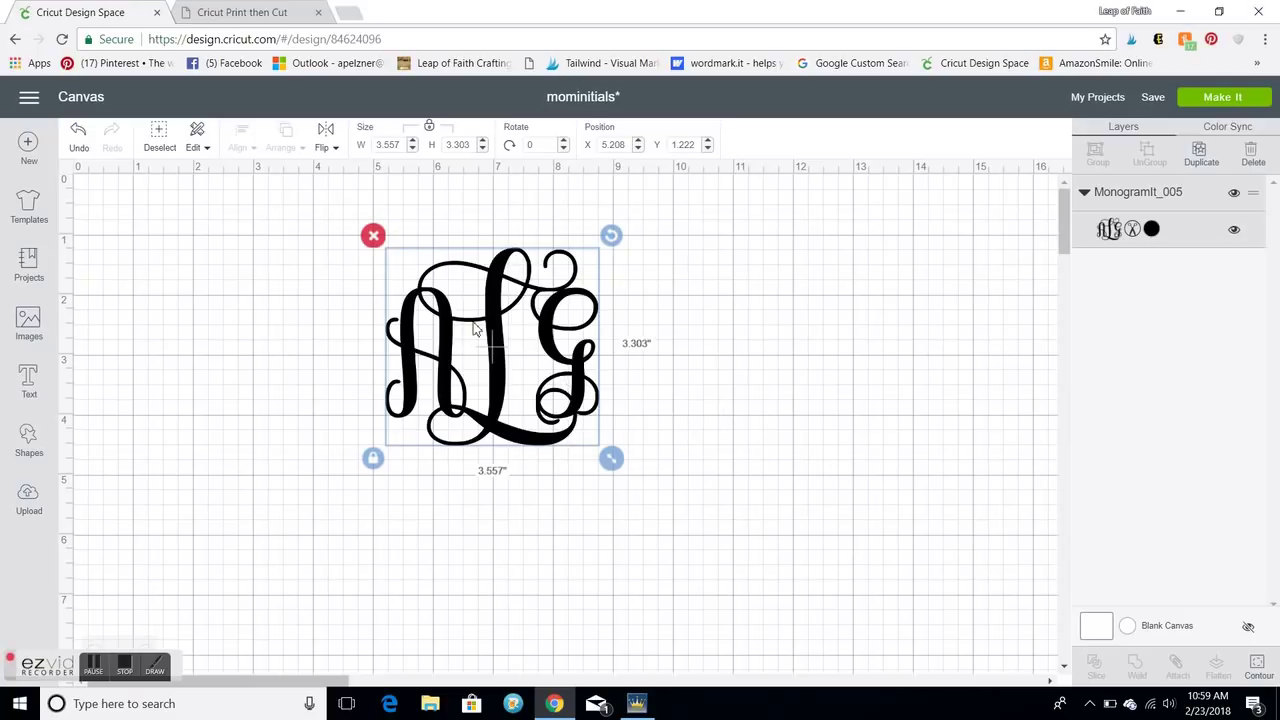
{"action": "left_click_drag", "start_coordinate": [497, 353], "coordinate": [430, 370]}
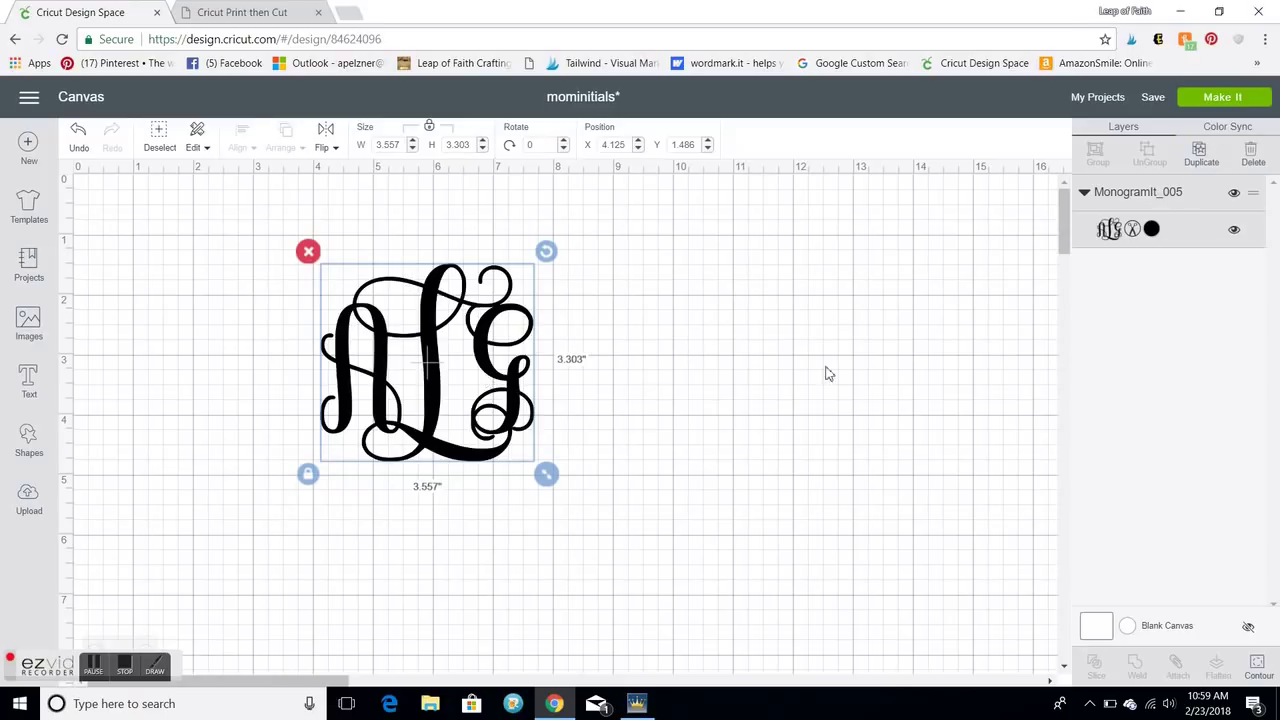
Step: Switch the monogram layer to Print then Cut and continue to the Make screen
{"action": "left_click", "coordinate": [1152, 231]}
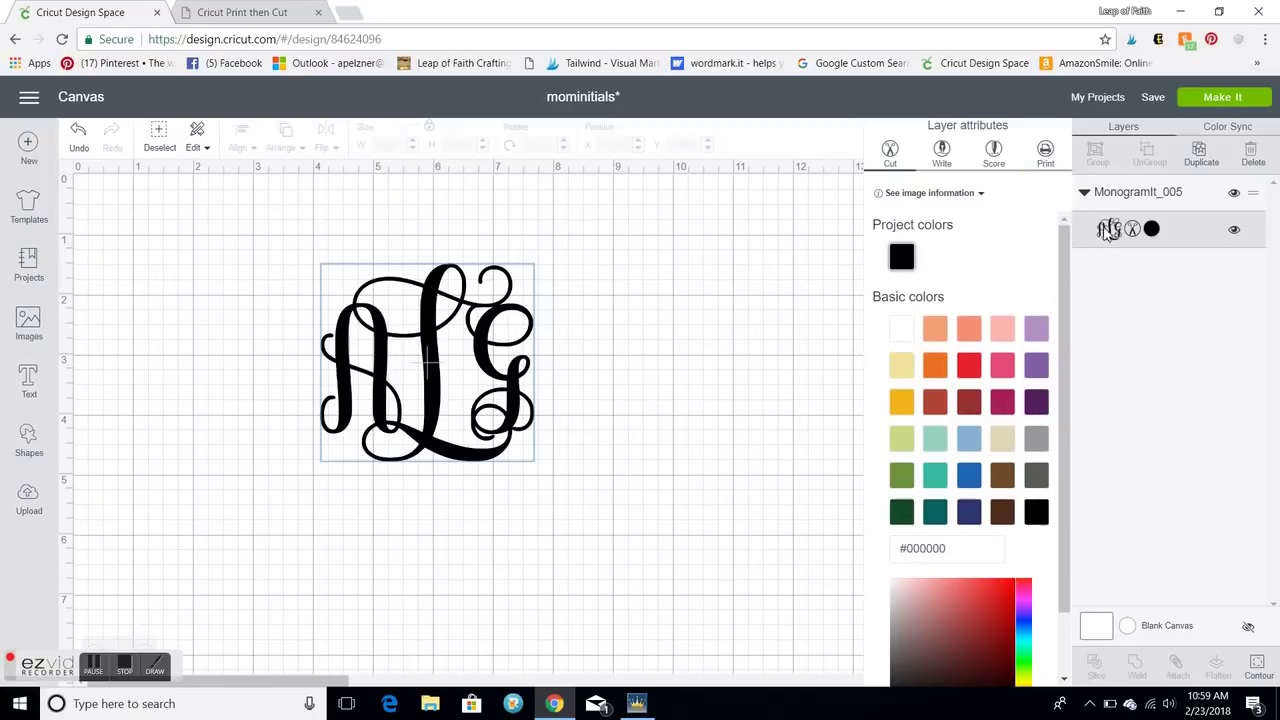
{"action": "left_click", "coordinate": [1045, 151]}
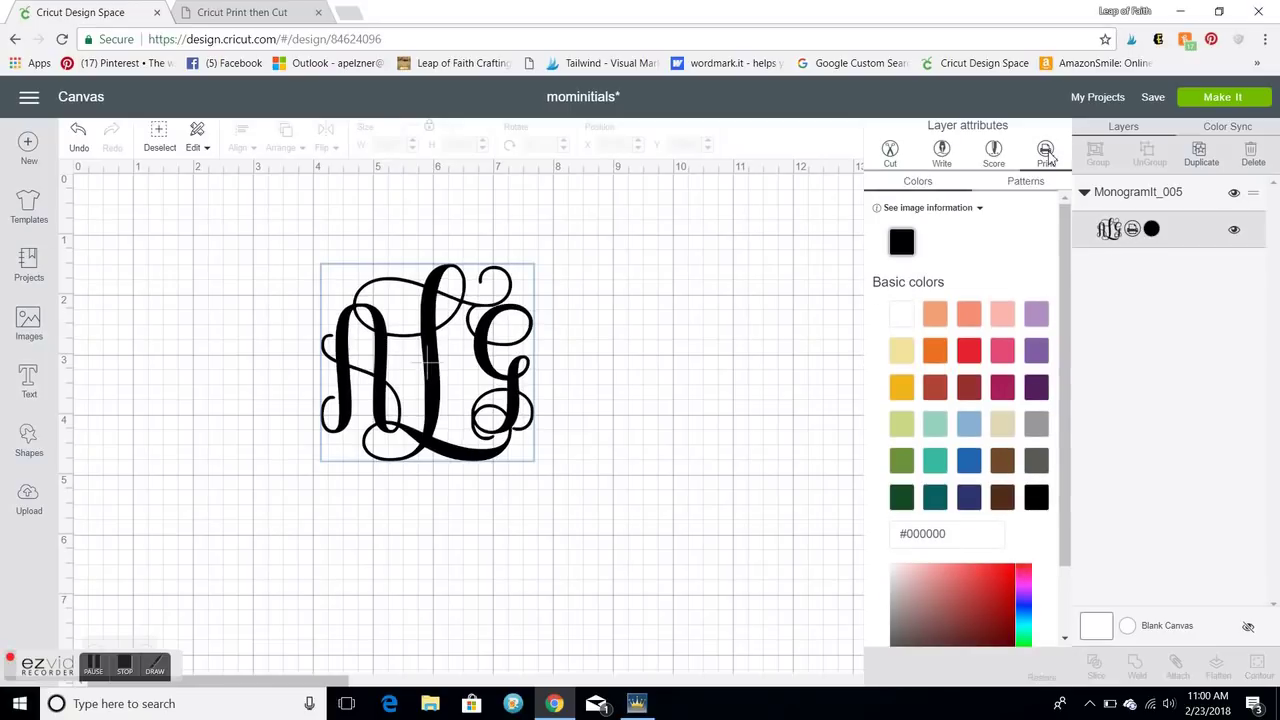
{"action": "left_click", "coordinate": [700, 229]}
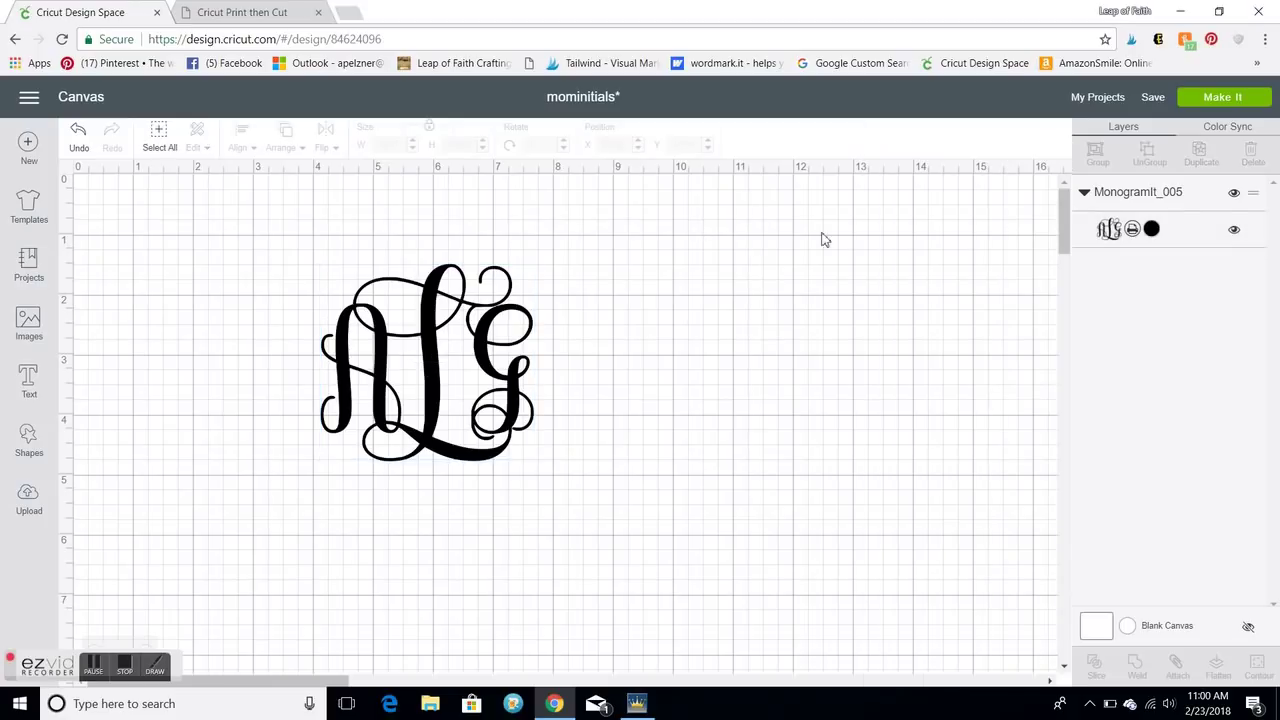
{"action": "left_click", "coordinate": [1228, 105]}
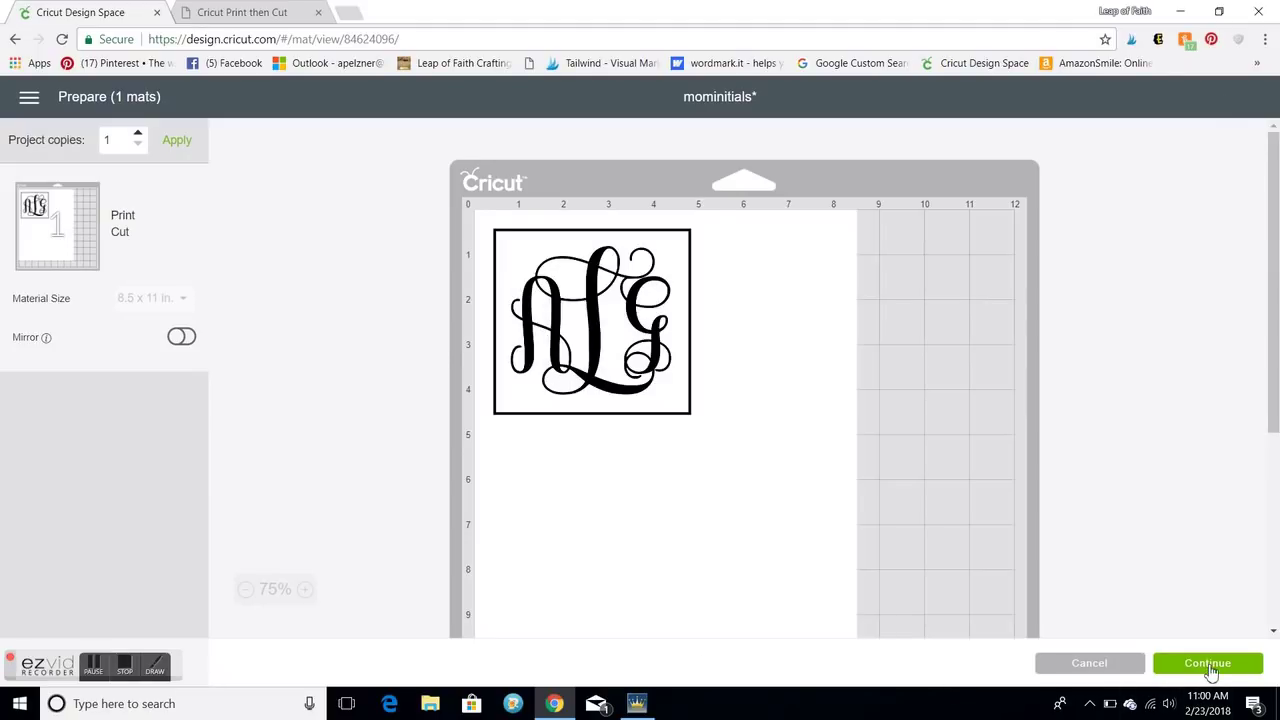
{"action": "left_click", "coordinate": [1208, 665]}
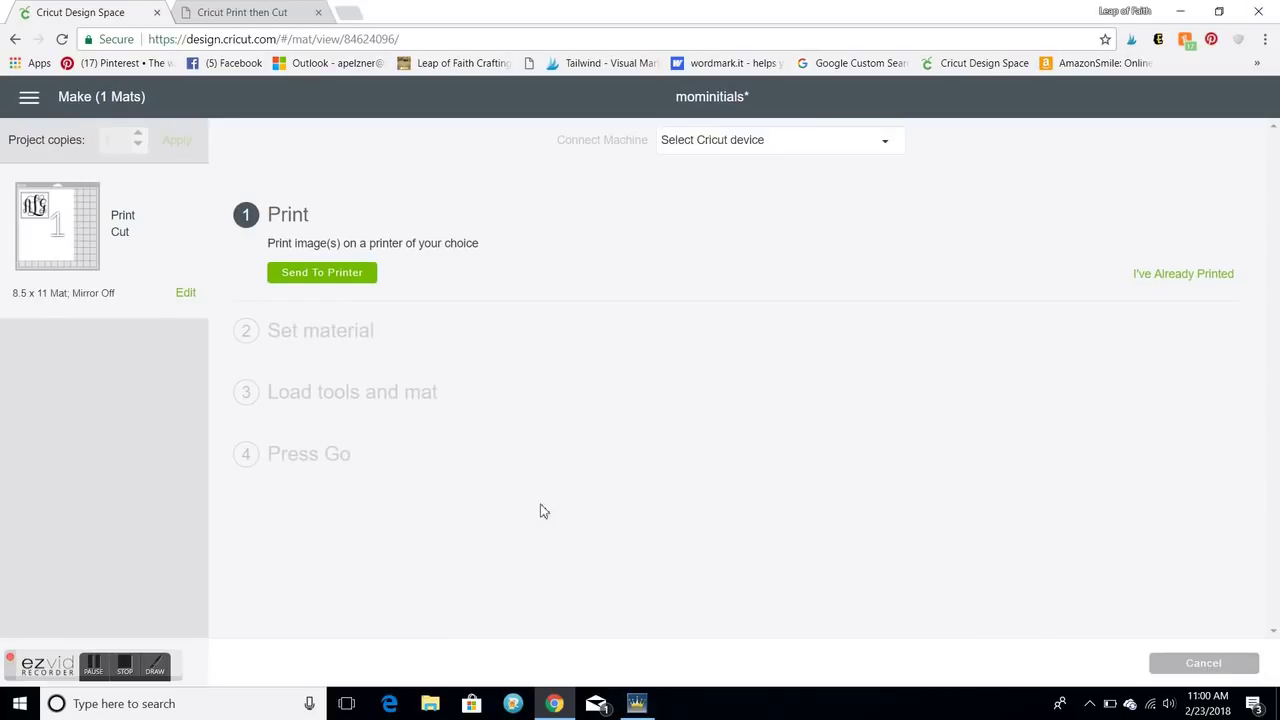
Step: Print the mat with bleed to the Microsoft Print to PDF printer
{"action": "left_click", "coordinate": [334, 280]}
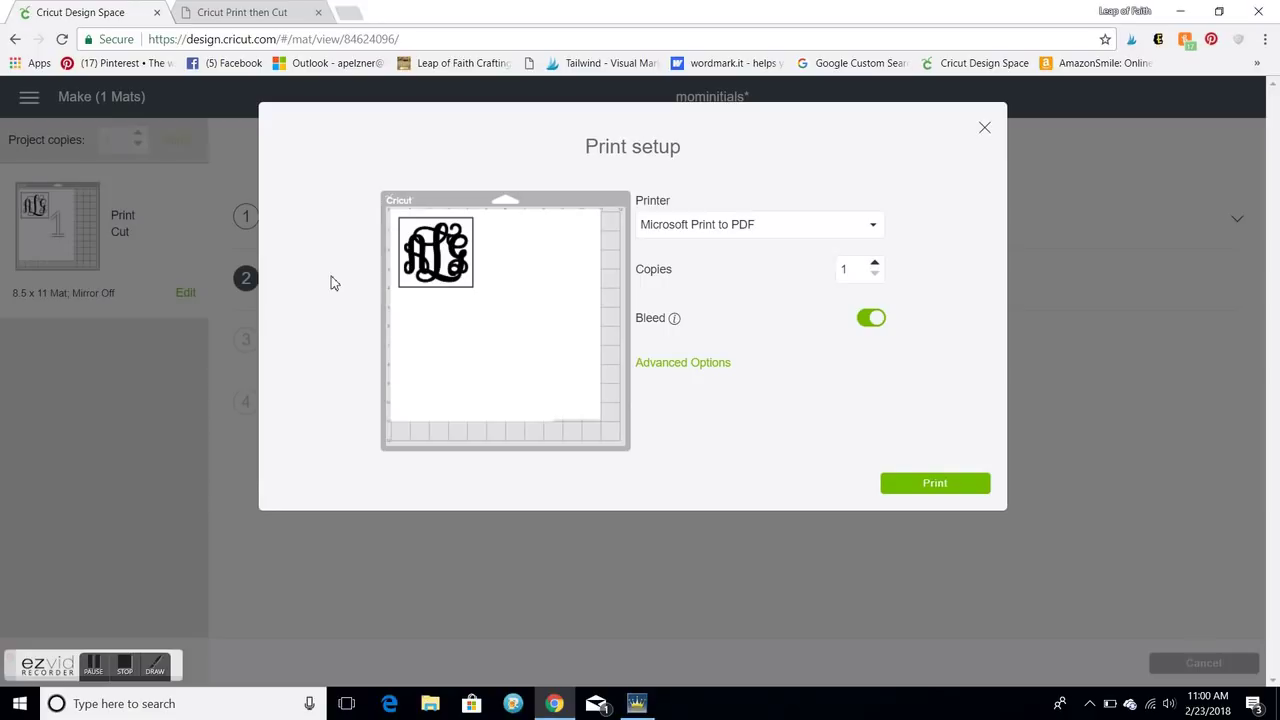
{"action": "left_click", "coordinate": [875, 232]}
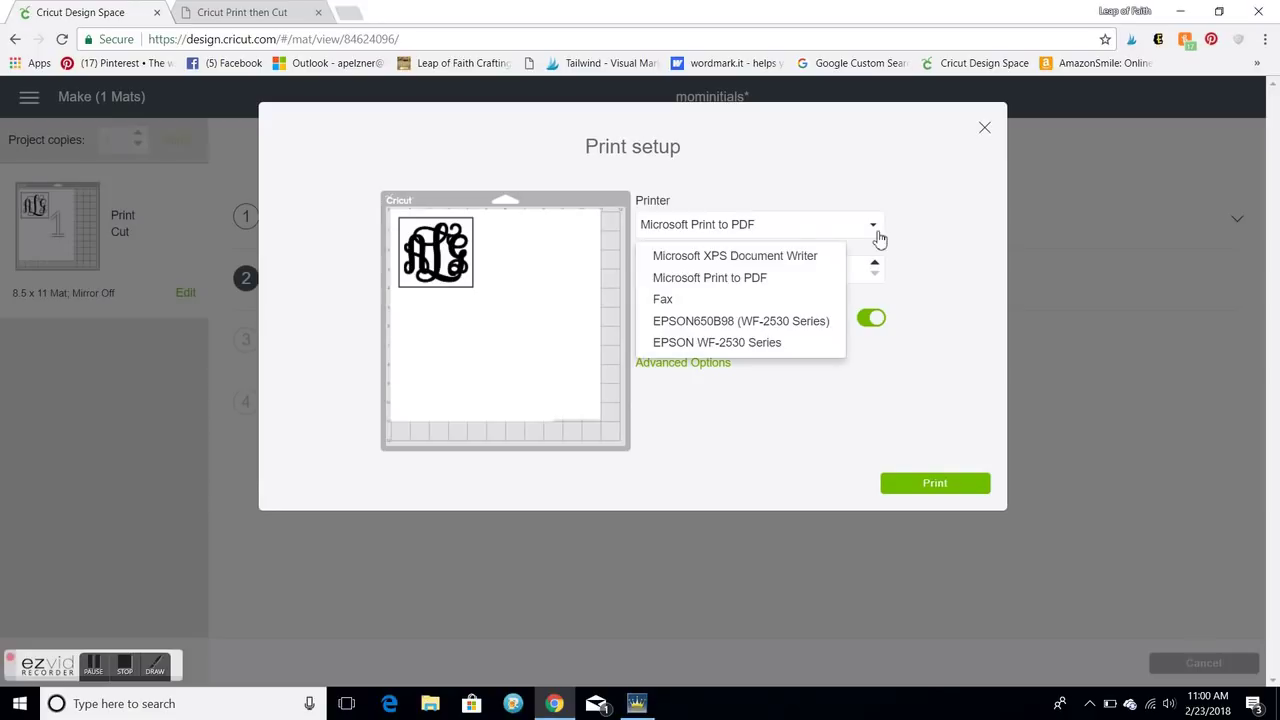
{"action": "left_click", "coordinate": [741, 280]}
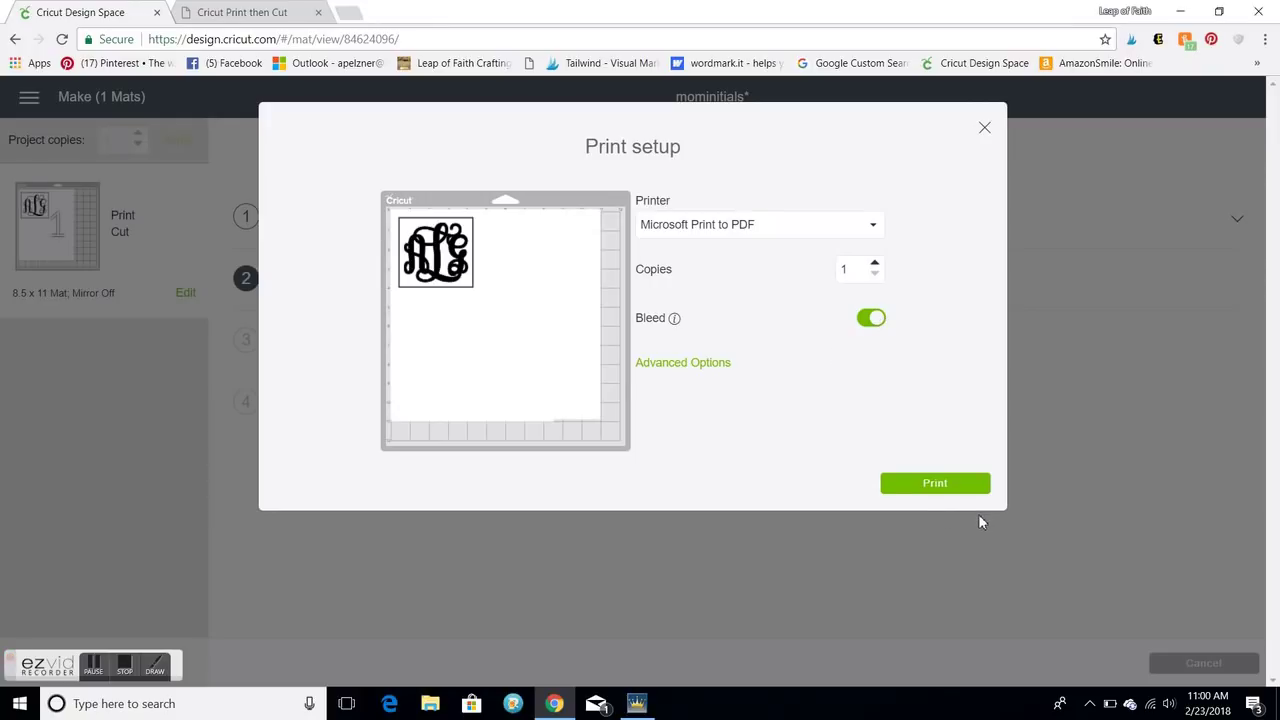
{"action": "left_click", "coordinate": [936, 486]}
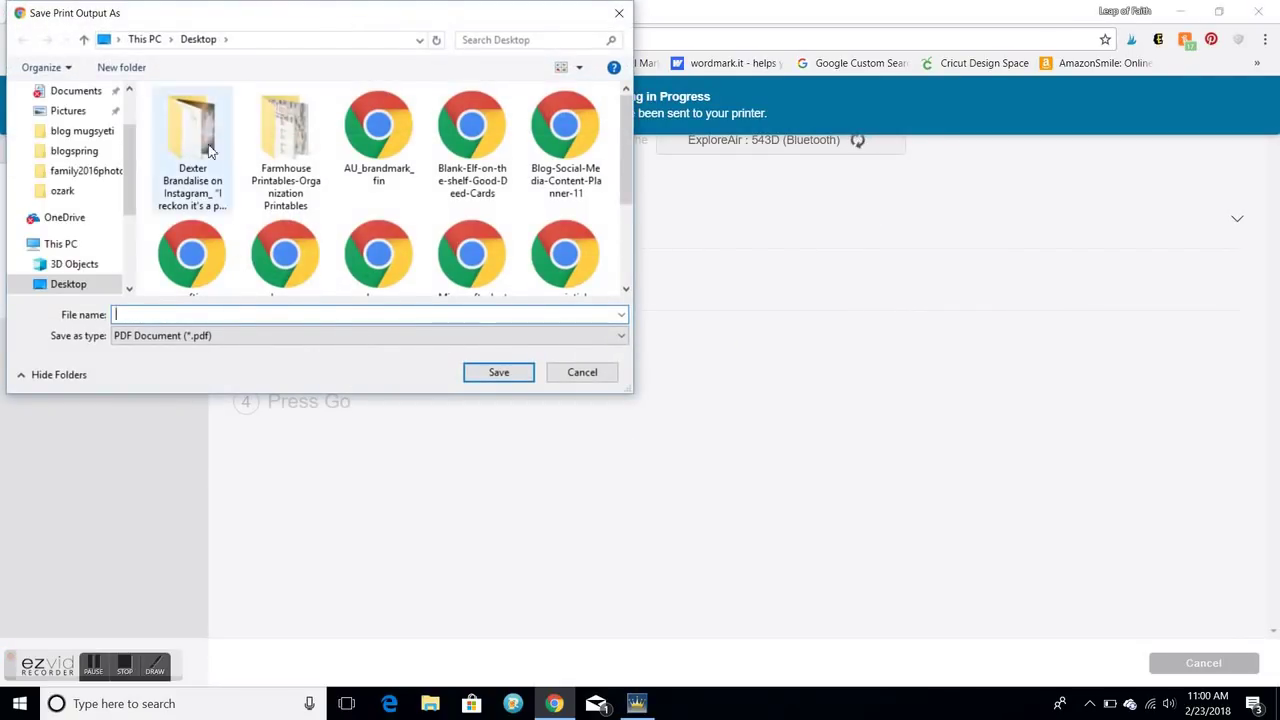
Step: Save the print output as PDF 'initials' on the Desktop, then cancel the cut
{"action": "type", "text": "ini"}
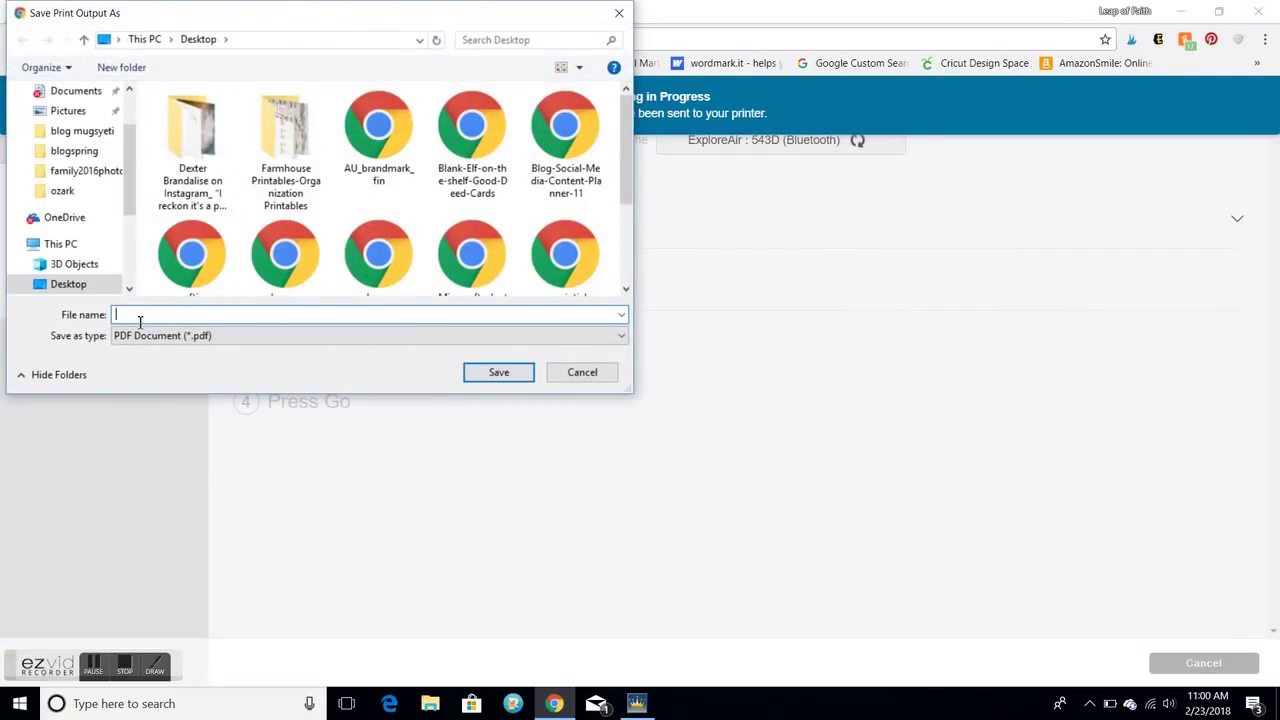
{"action": "type", "text": "tials"}
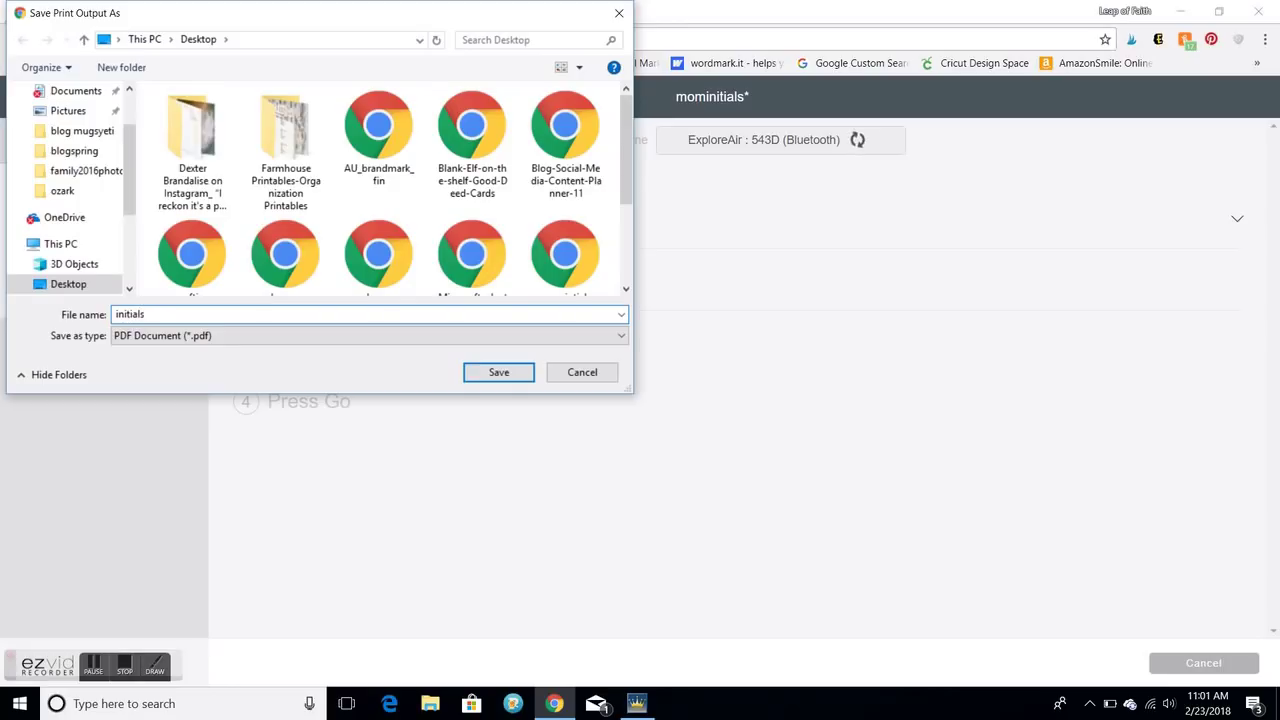
{"action": "left_click", "coordinate": [622, 338]}
{"action": "left_click", "coordinate": [622, 338]}
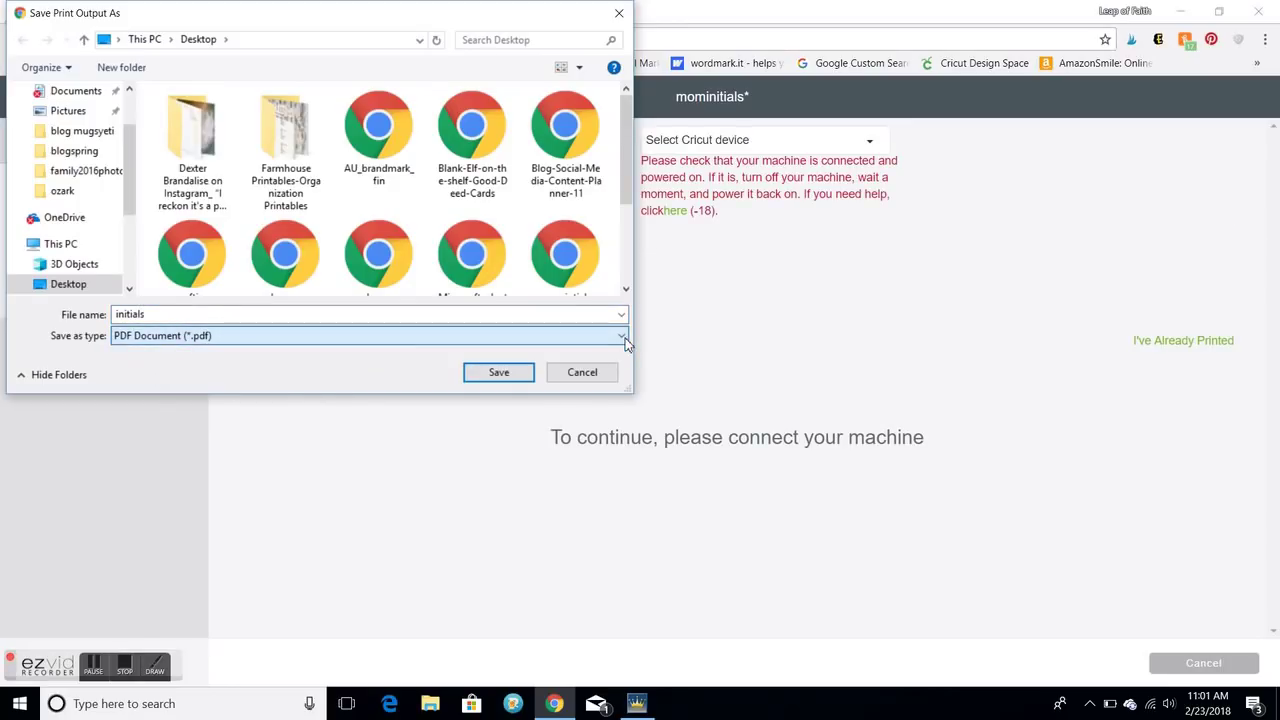
{"action": "left_click", "coordinate": [499, 372]}
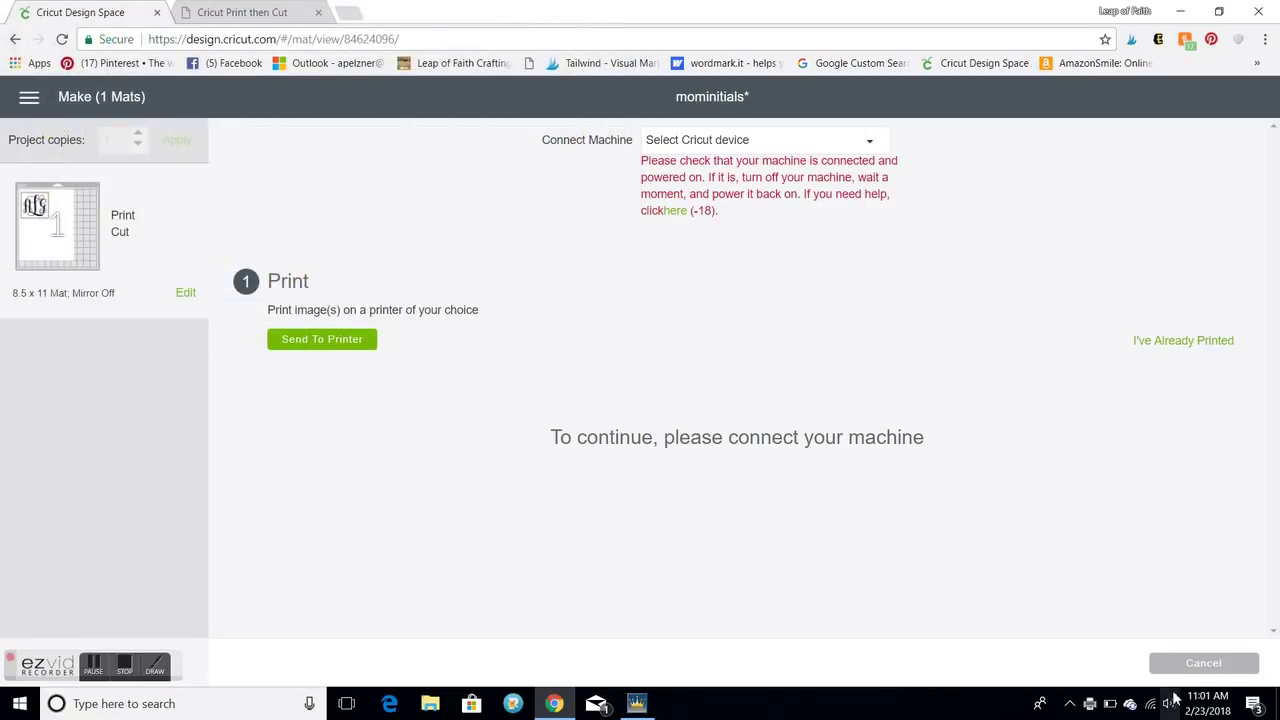
{"action": "left_click", "coordinate": [1210, 665]}
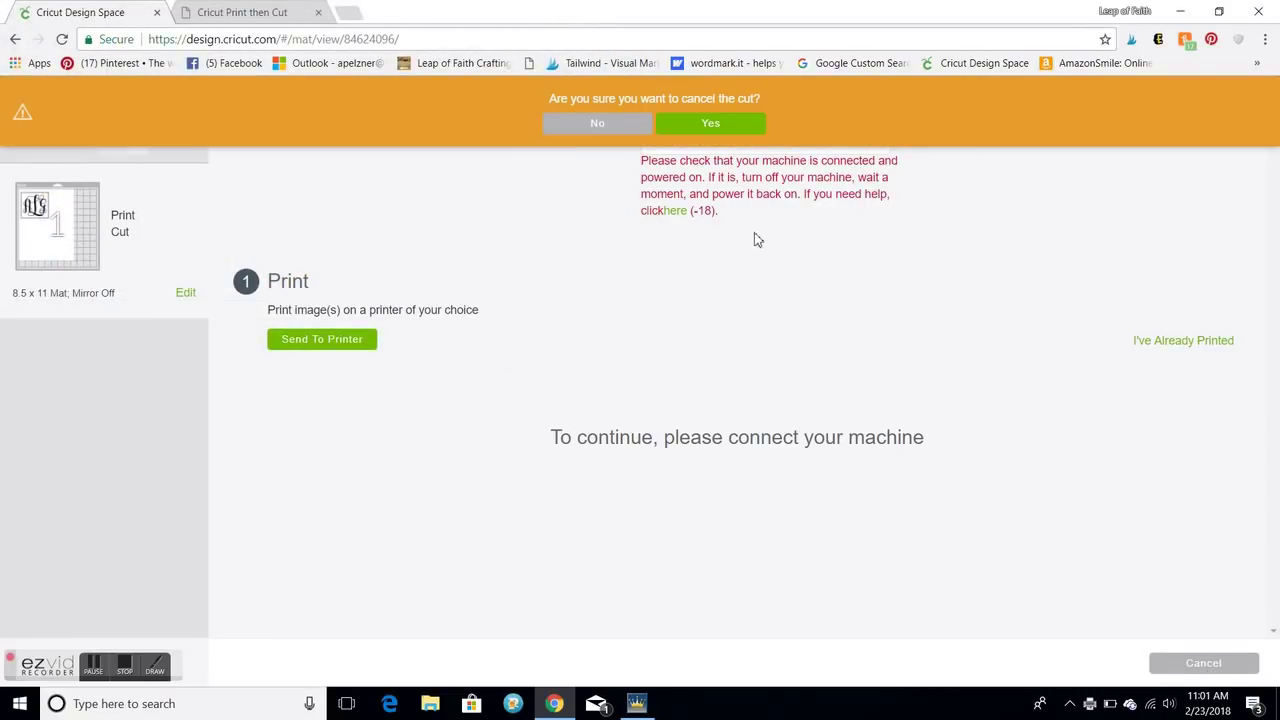
{"action": "left_click", "coordinate": [705, 126]}
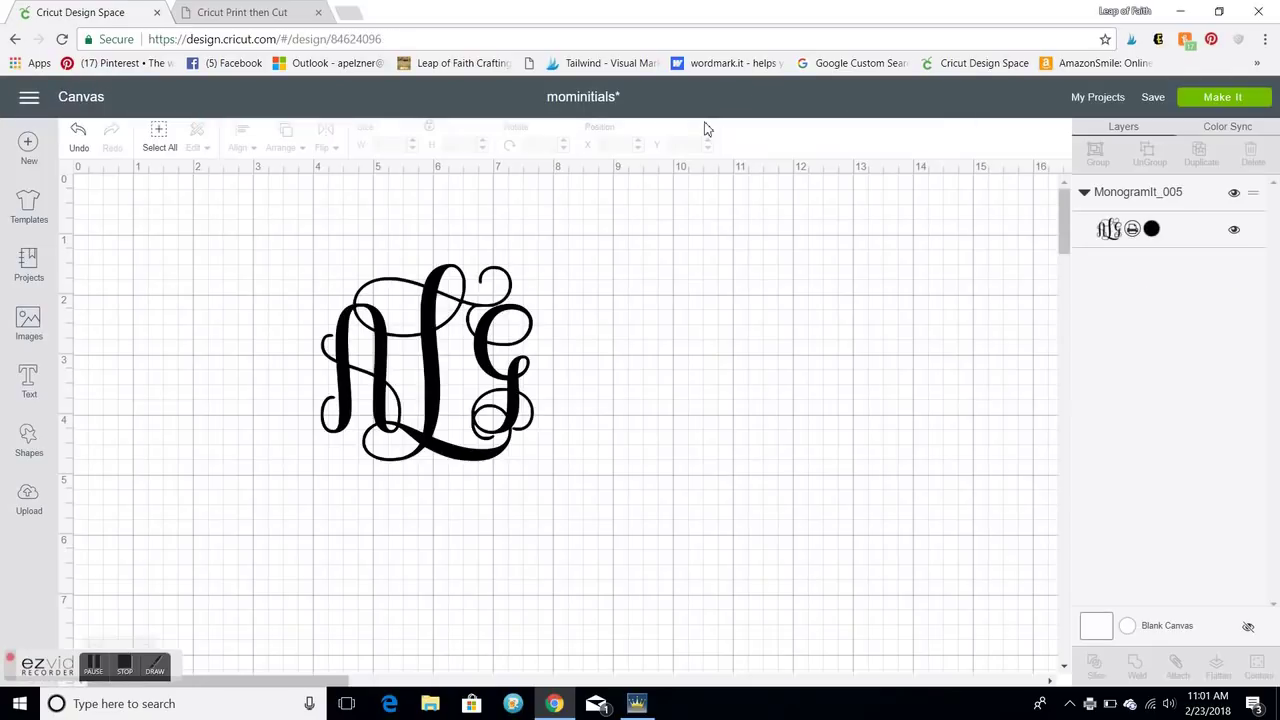
Step: Load pdf2png.com in a new Chrome tab and scroll to its upload area
{"action": "left_click", "coordinate": [354, 18]}
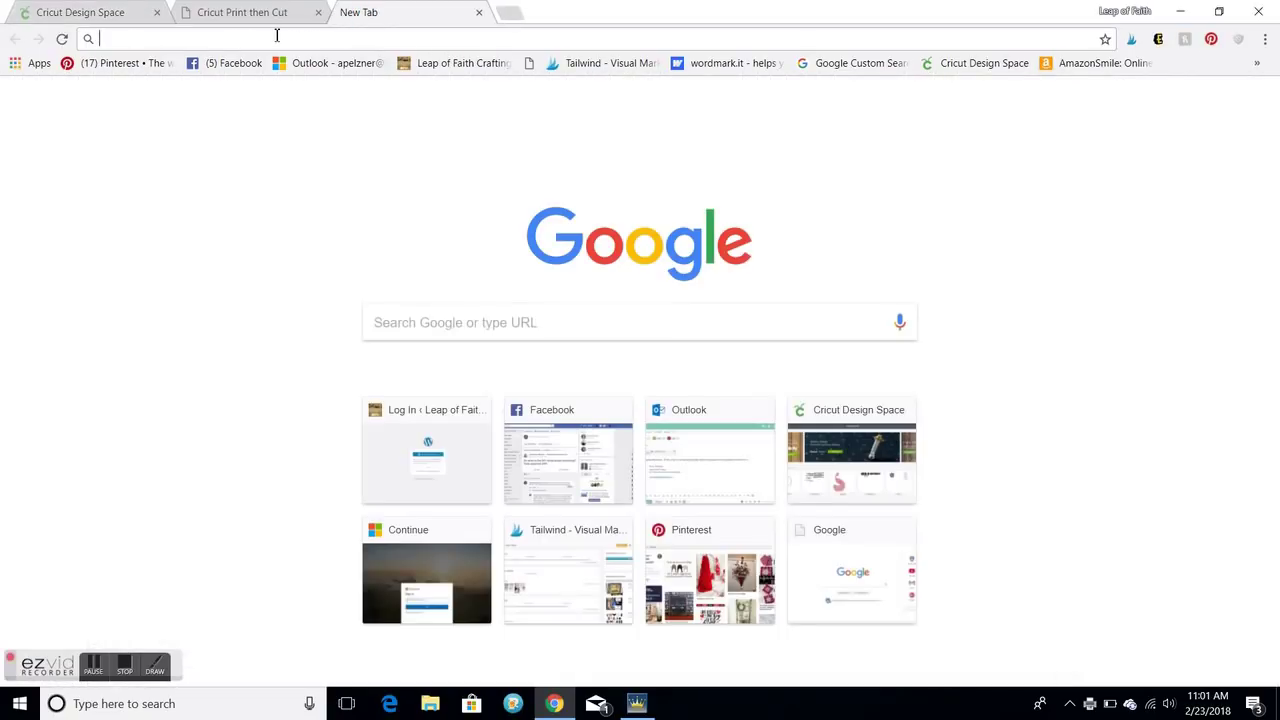
{"action": "type", "text": "pdf"}
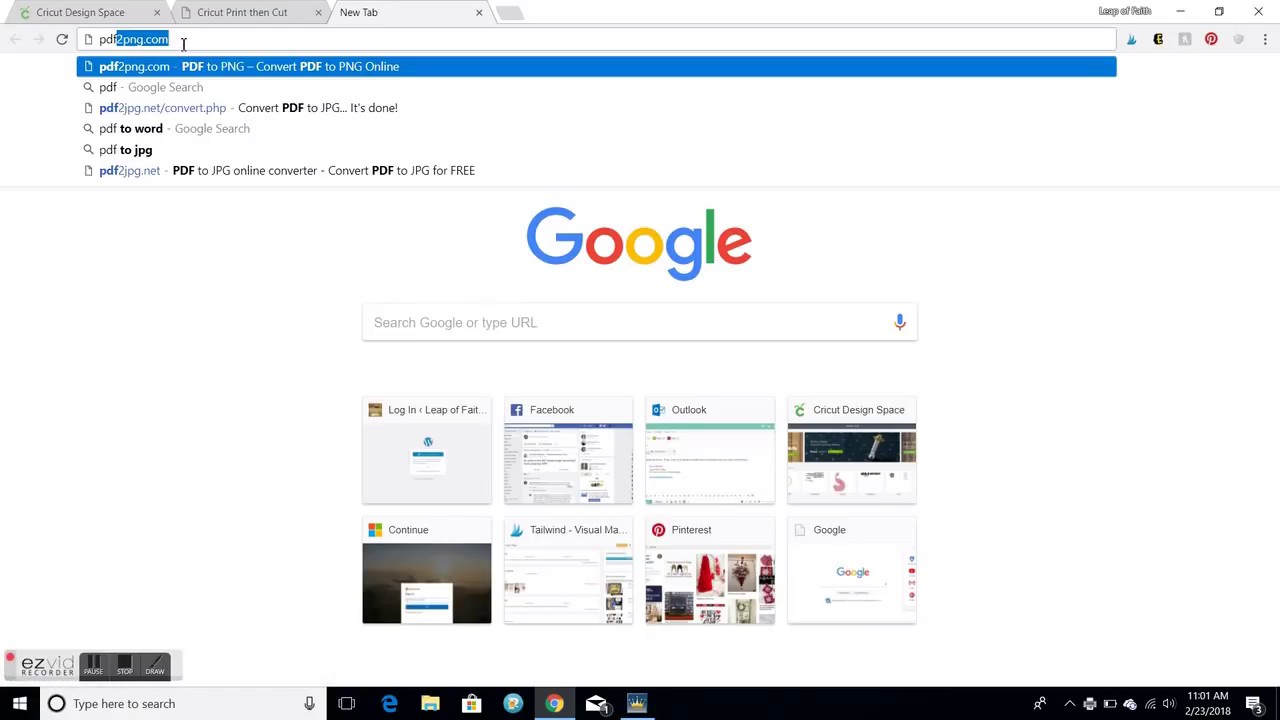
{"action": "key", "text": "Return"}
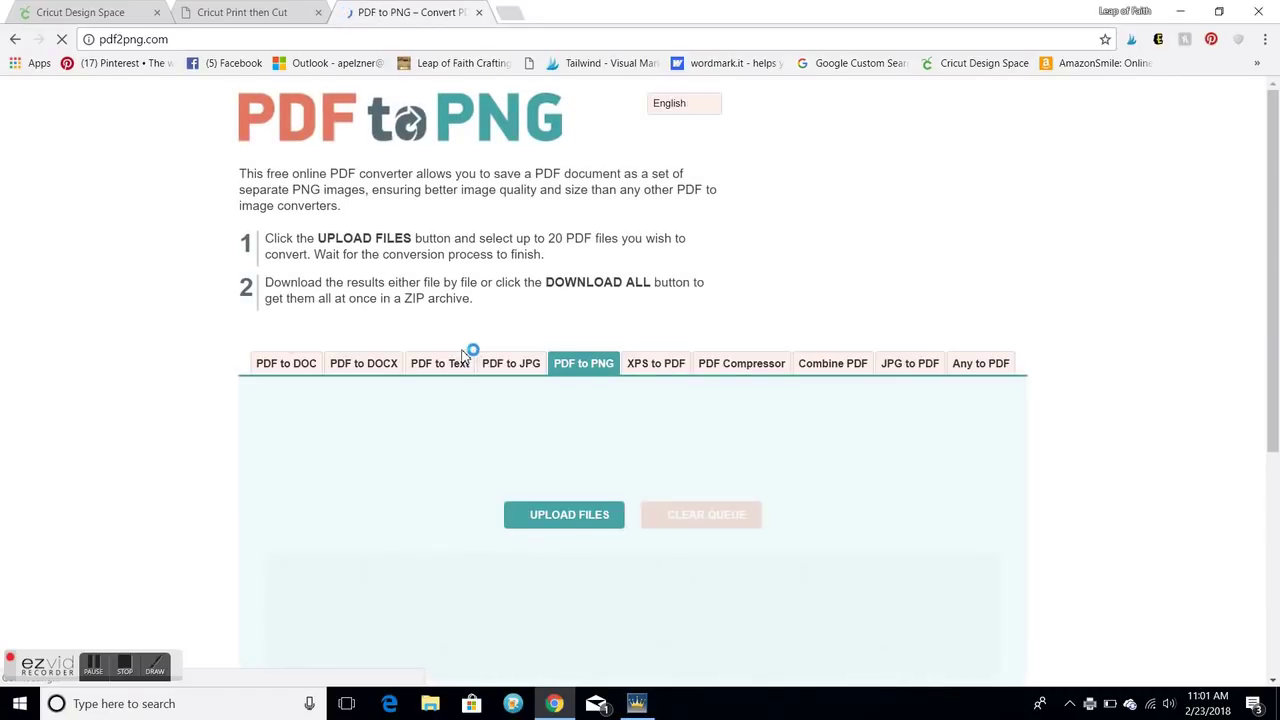
{"action": "scroll", "coordinate": [305, 360], "scroll_direction": "down", "scroll_amount": 2}
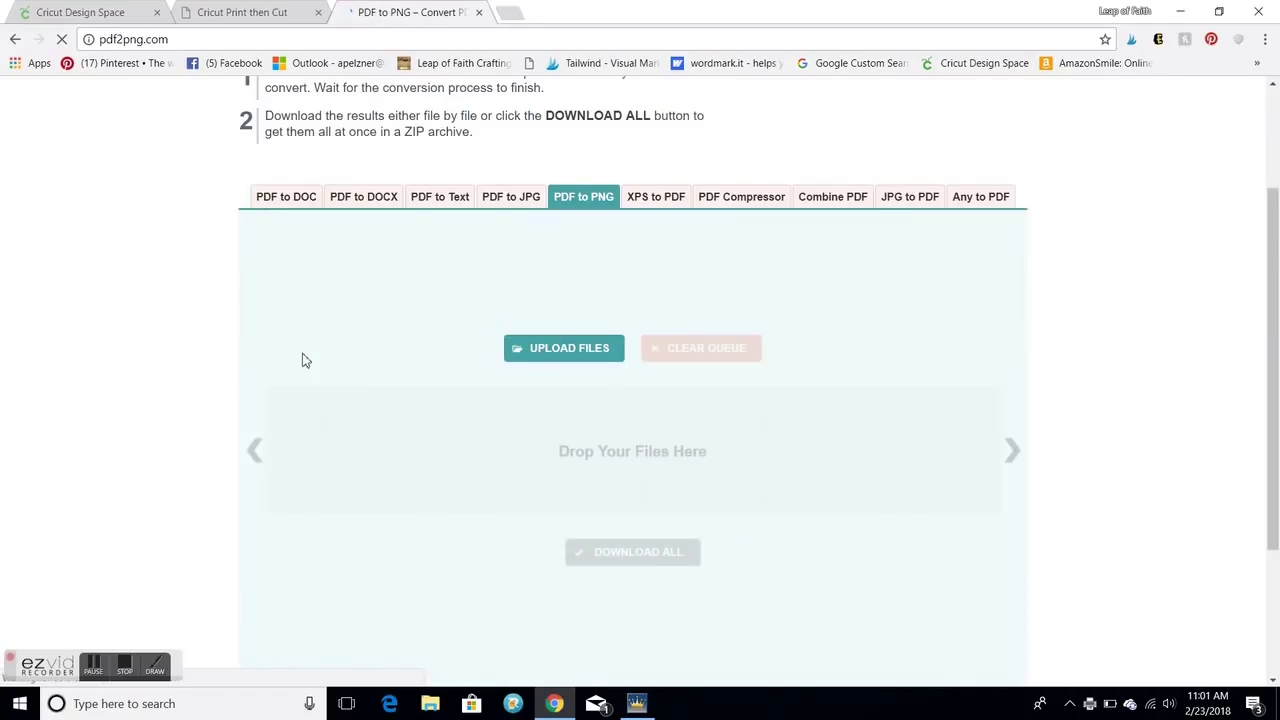
Step: Upload initials.pdf for conversion and download the PNG result as initials.zip
{"action": "left_click", "coordinate": [565, 358]}
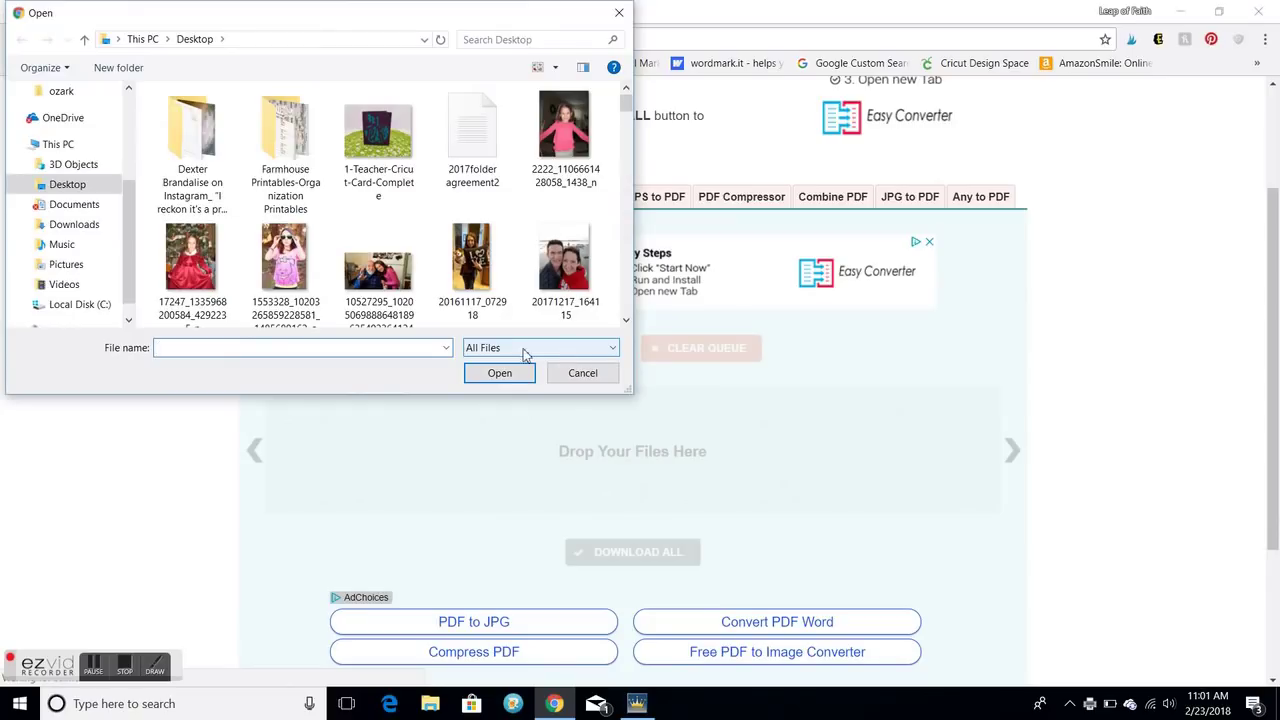
{"action": "type", "text": "init"}
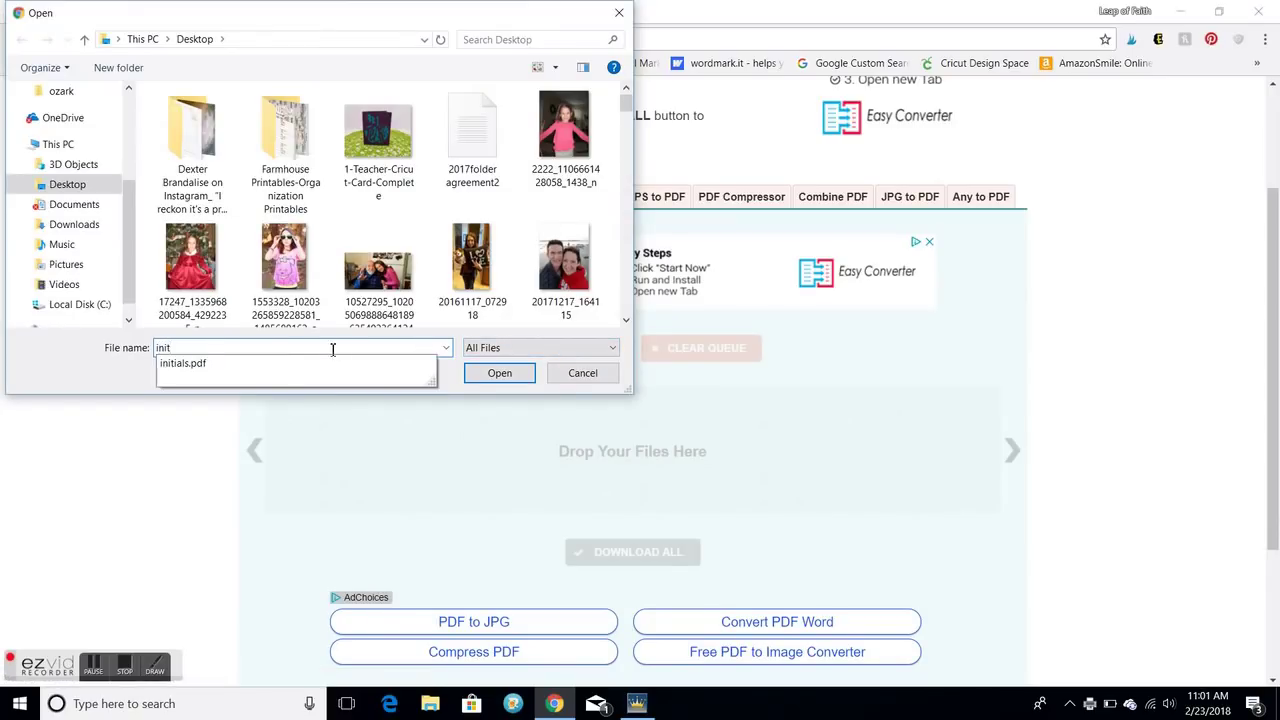
{"action": "left_click", "coordinate": [253, 365]}
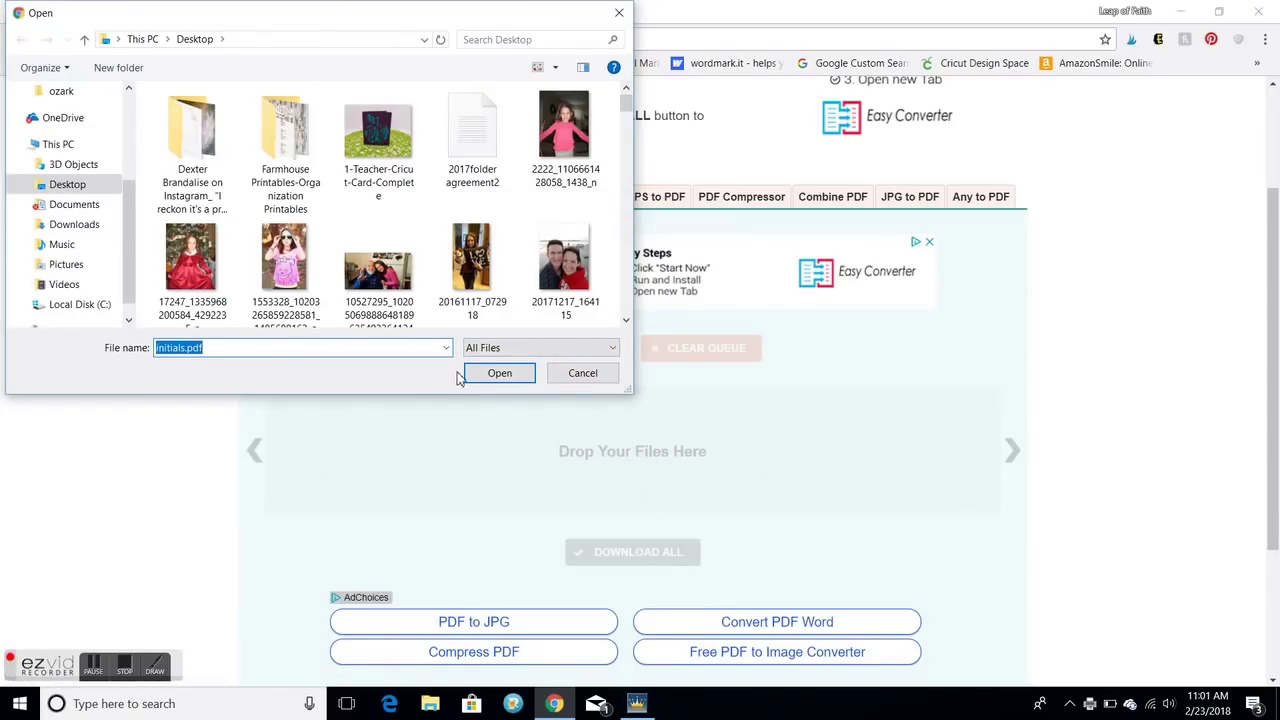
{"action": "left_click", "coordinate": [505, 375]}
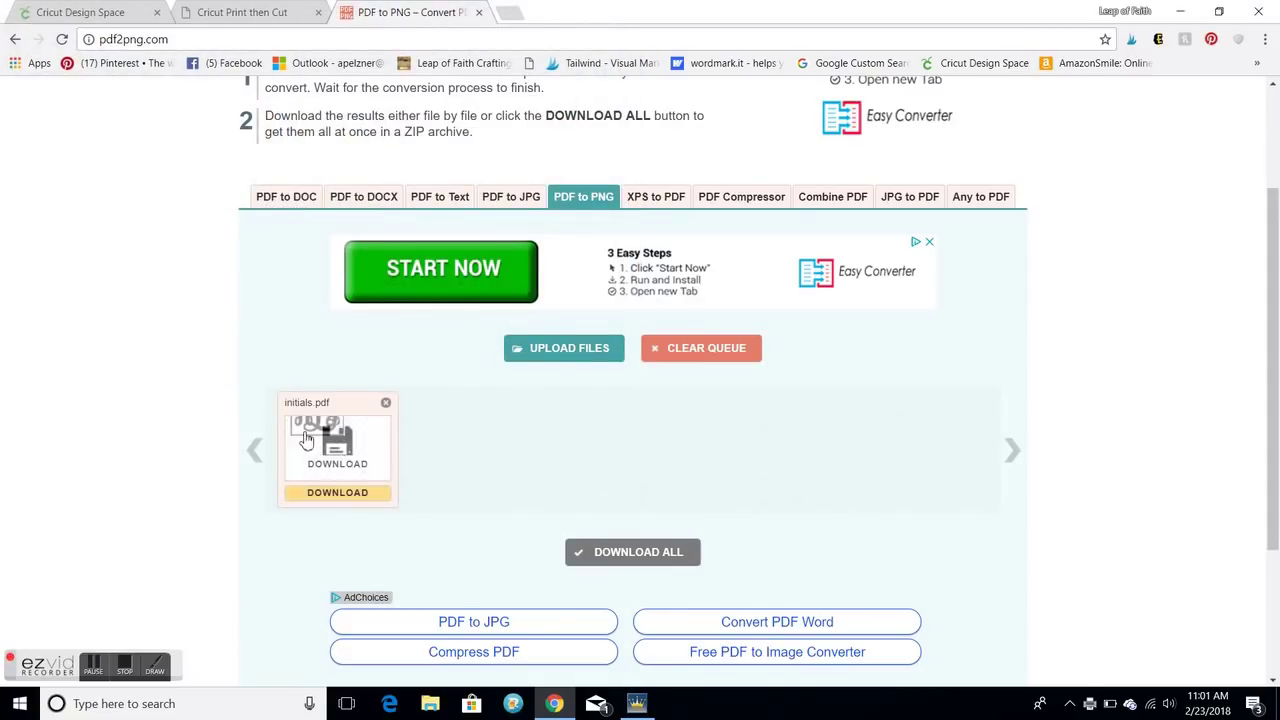
{"action": "left_click", "coordinate": [344, 506]}
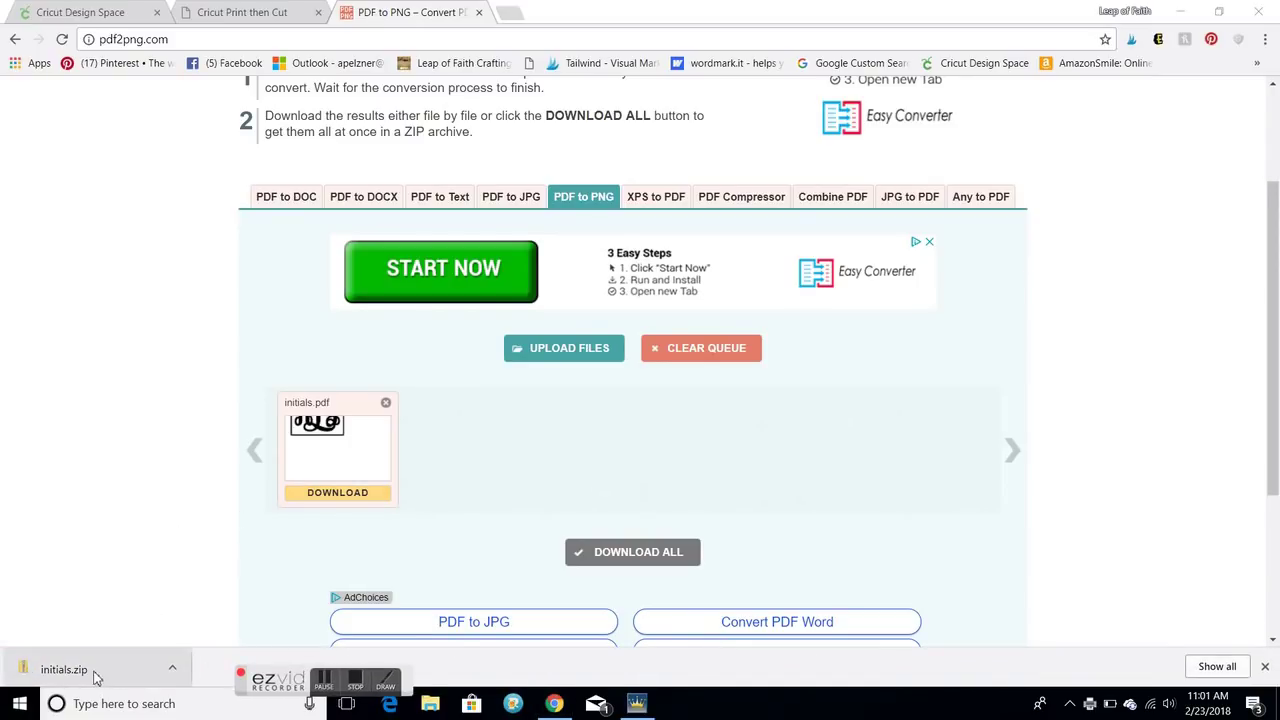
Step: Open the downloaded initials.zip in File Explorer
{"action": "left_click", "coordinate": [174, 673]}
{"action": "left_click", "coordinate": [203, 565]}
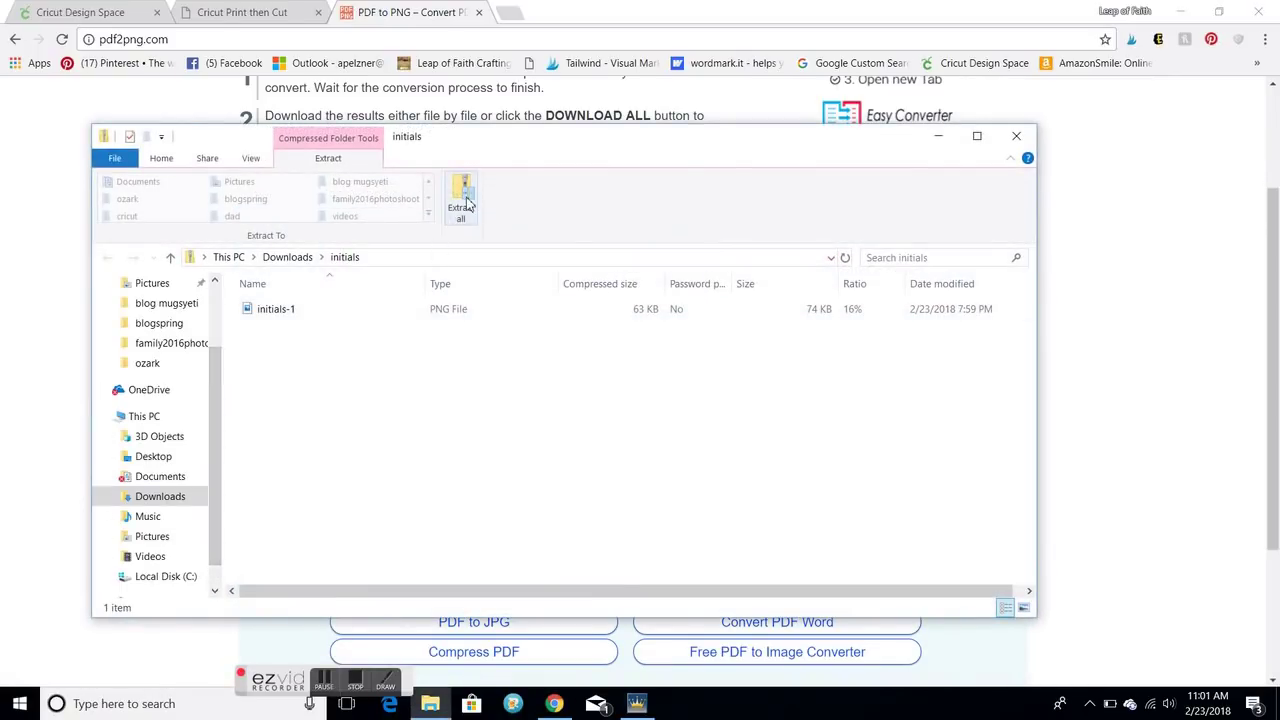
{"action": "left_click", "coordinate": [464, 200]}
Step: Extract initials-1.png to the Desktop and close both Explorer windows
{"action": "left_click_drag", "start_coordinate": [598, 279], "coordinate": [575, 278]}
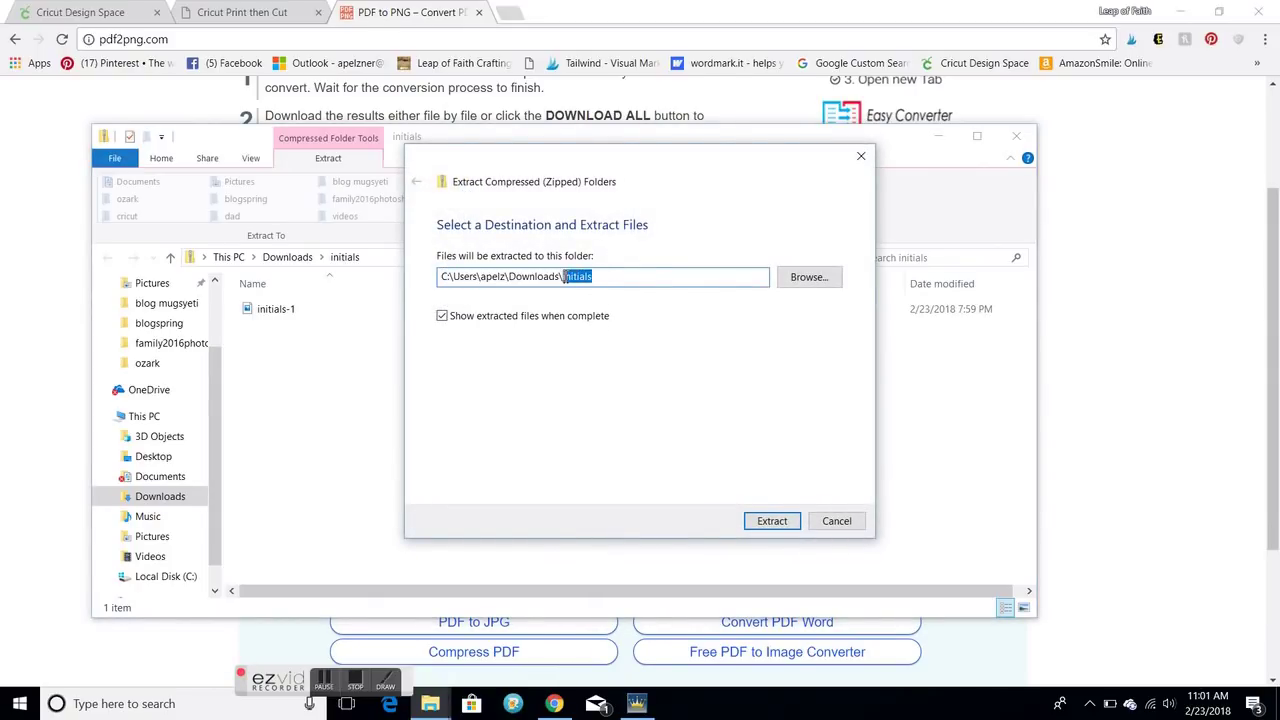
{"action": "type", "text": "de"}
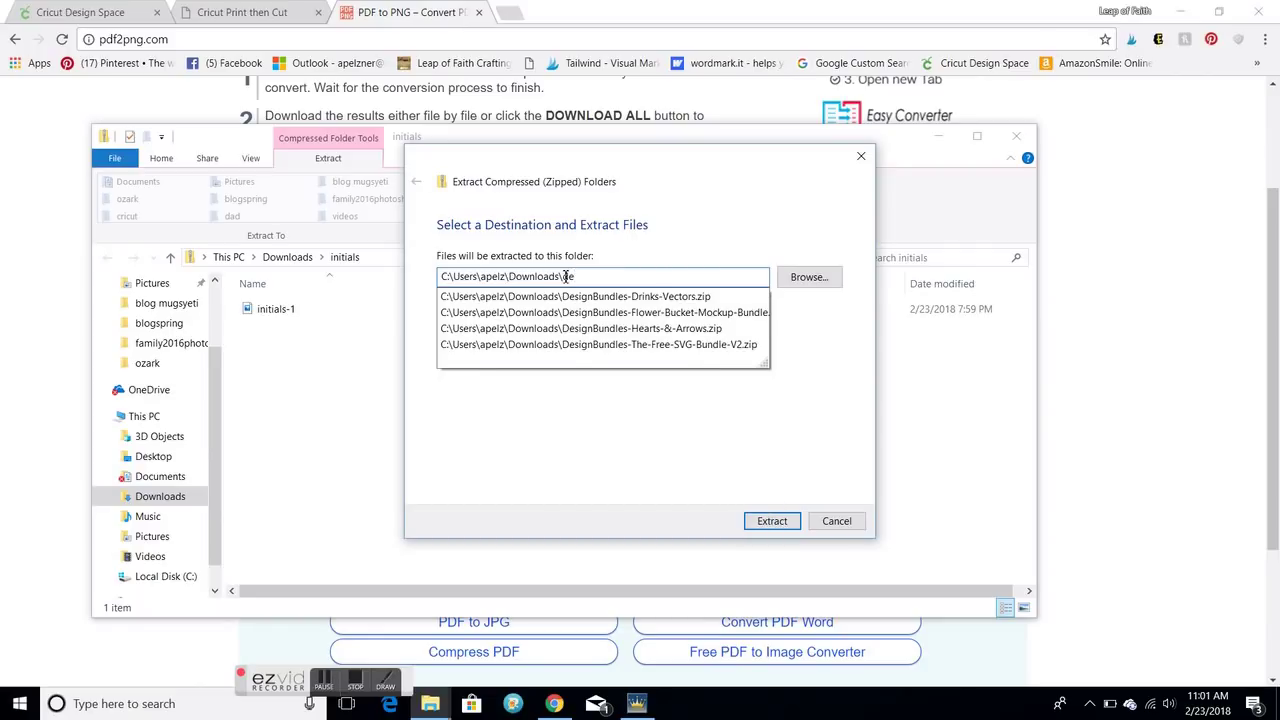
{"action": "key", "text": "BackSpace"}
{"action": "key", "text": "BackSpace"}
{"action": "key", "text": "BackSpace"}
{"action": "key", "text": "BackSpace"}
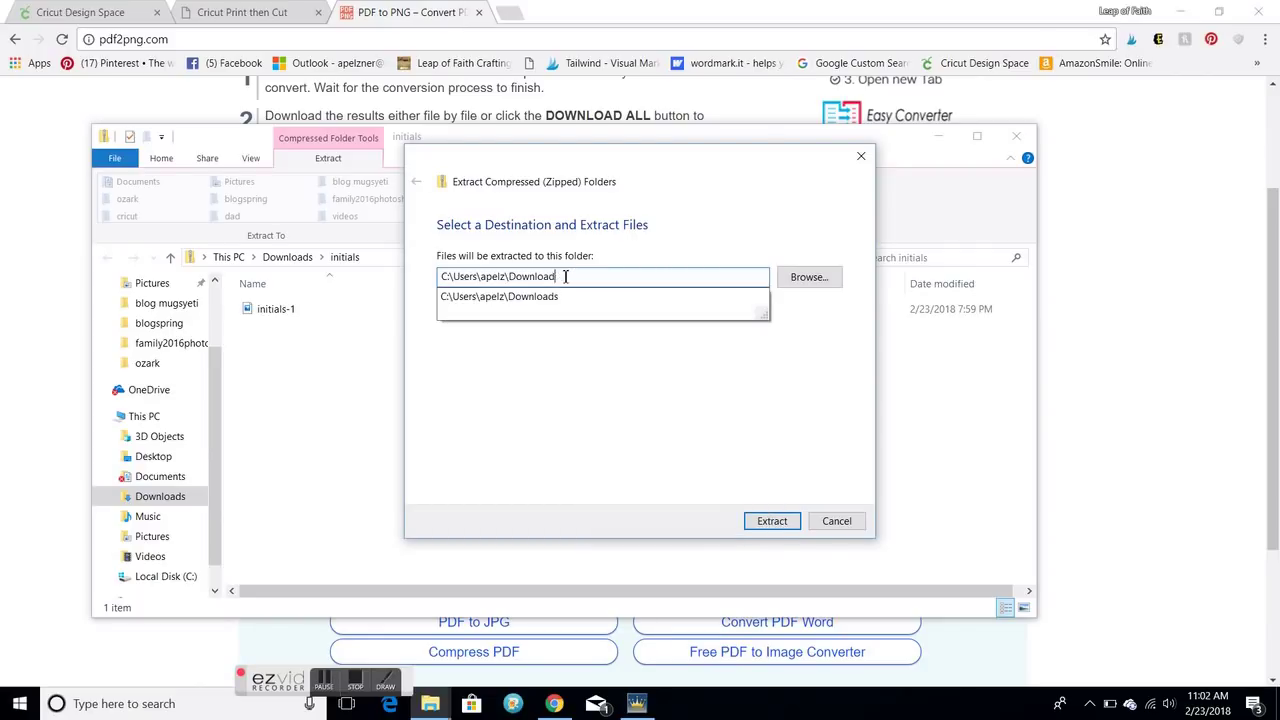
{"action": "key", "text": "BackSpace"}
{"action": "key", "text": "BackSpace"}
{"action": "key", "text": "BackSpace"}
{"action": "key", "text": "BackSpace"}
{"action": "type", "text": "e"}
{"action": "left_click", "coordinate": [537, 296]}
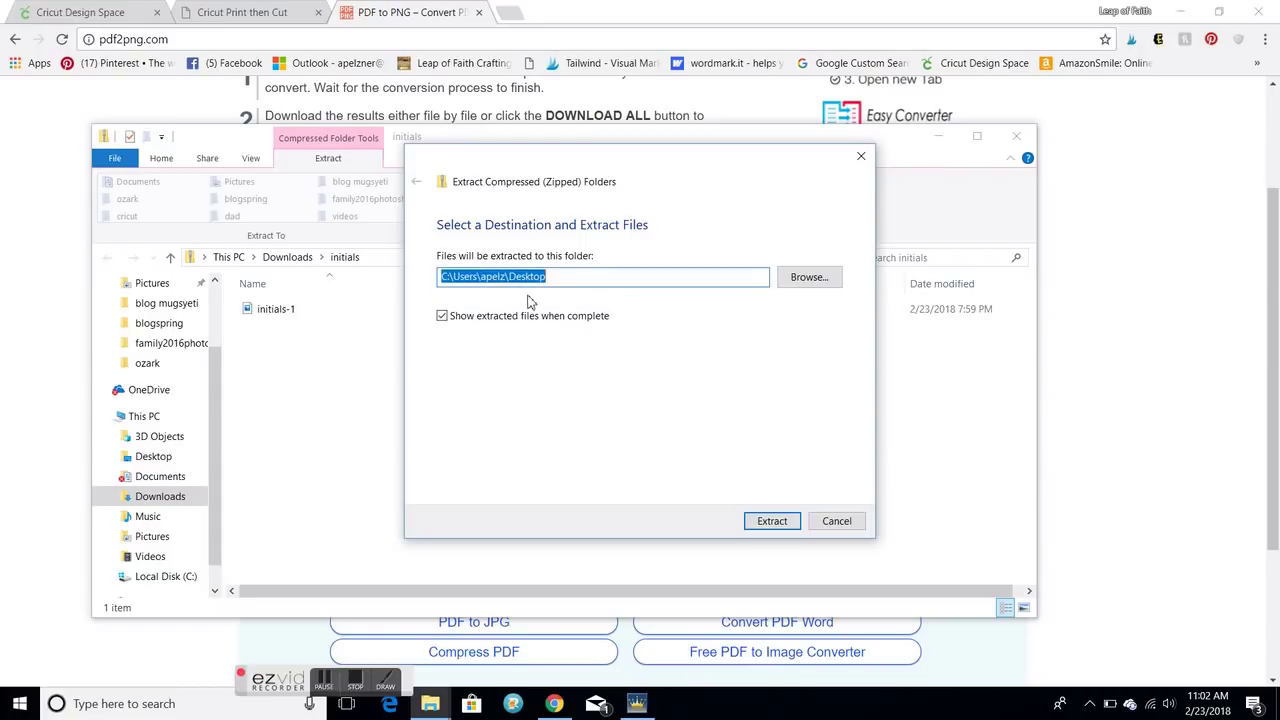
{"action": "left_click", "coordinate": [748, 527]}
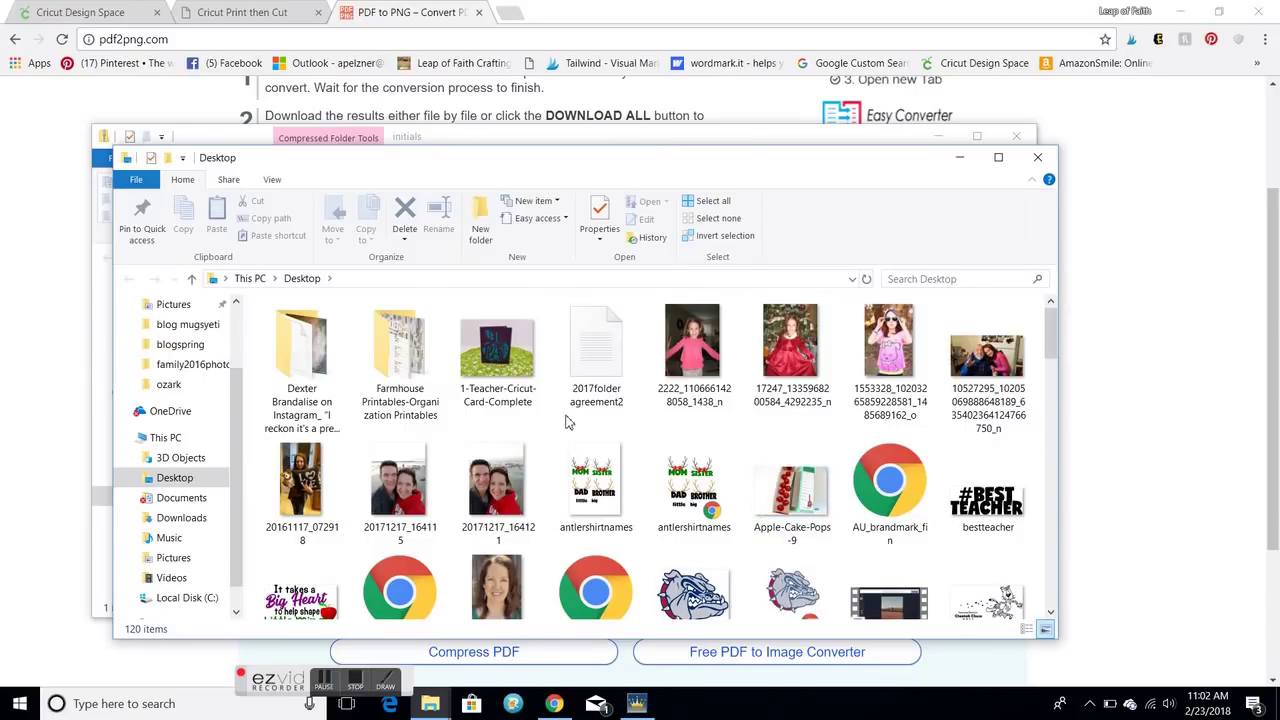
{"action": "left_click", "coordinate": [1038, 160]}
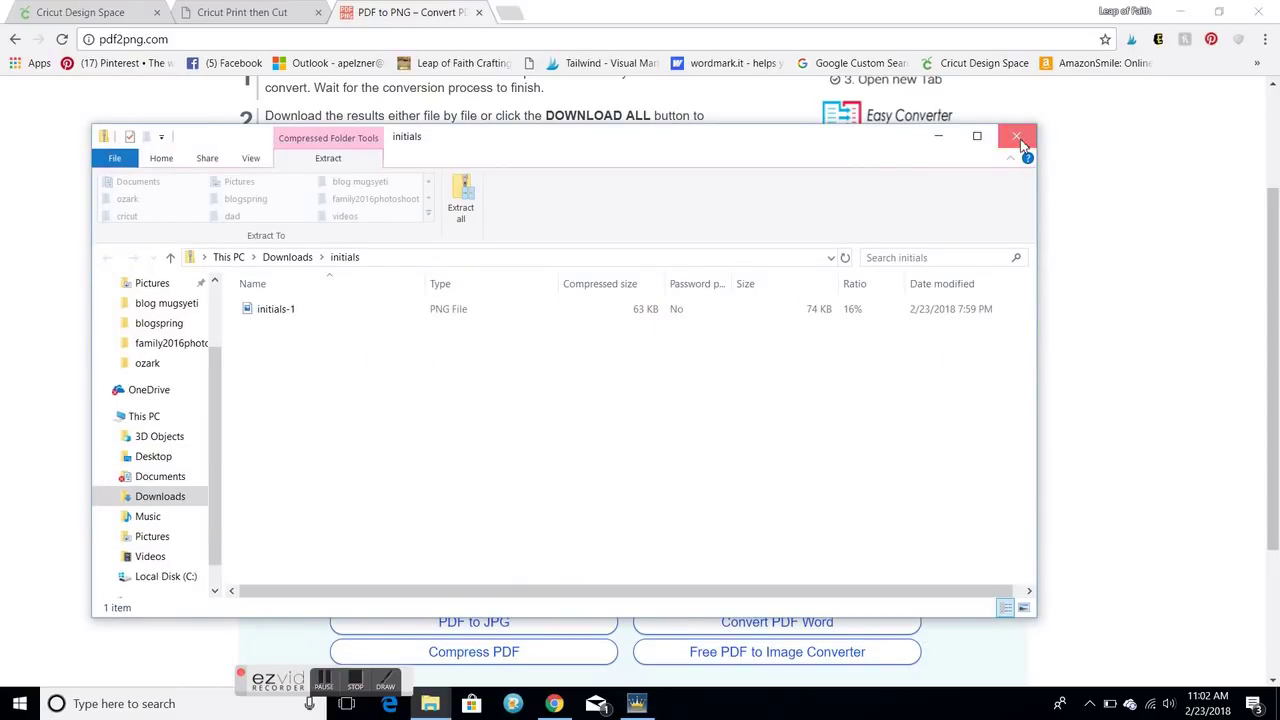
{"action": "left_click", "coordinate": [1018, 140]}
Step: Back in Design Space, upload initials-1.png from the Desktop as a new image
{"action": "left_click", "coordinate": [86, 14]}
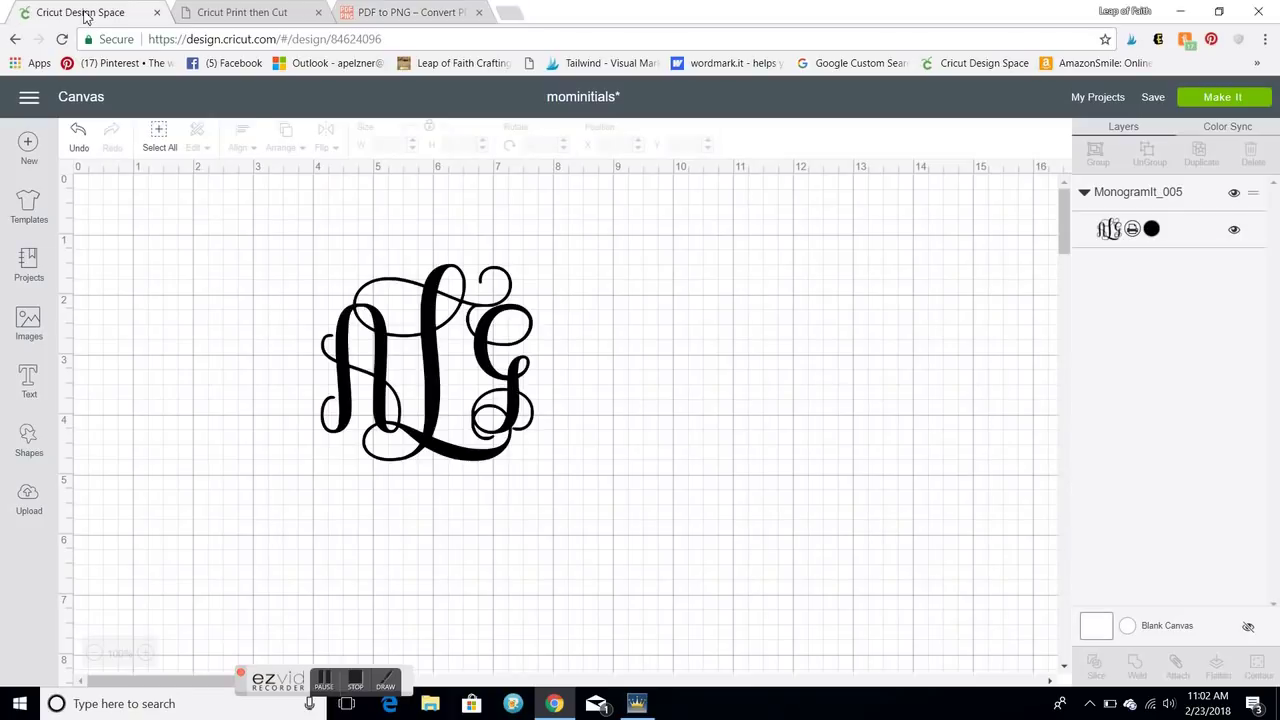
{"action": "left_click", "coordinate": [29, 515]}
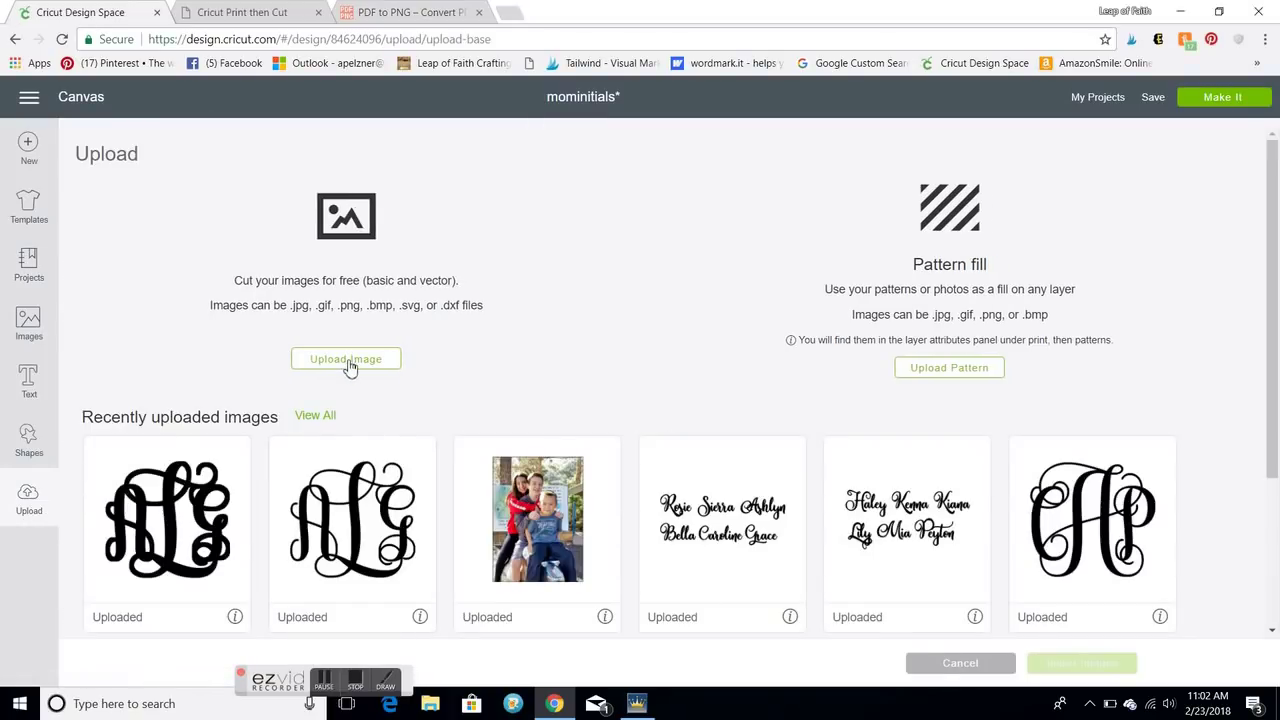
{"action": "left_click", "coordinate": [347, 362]}
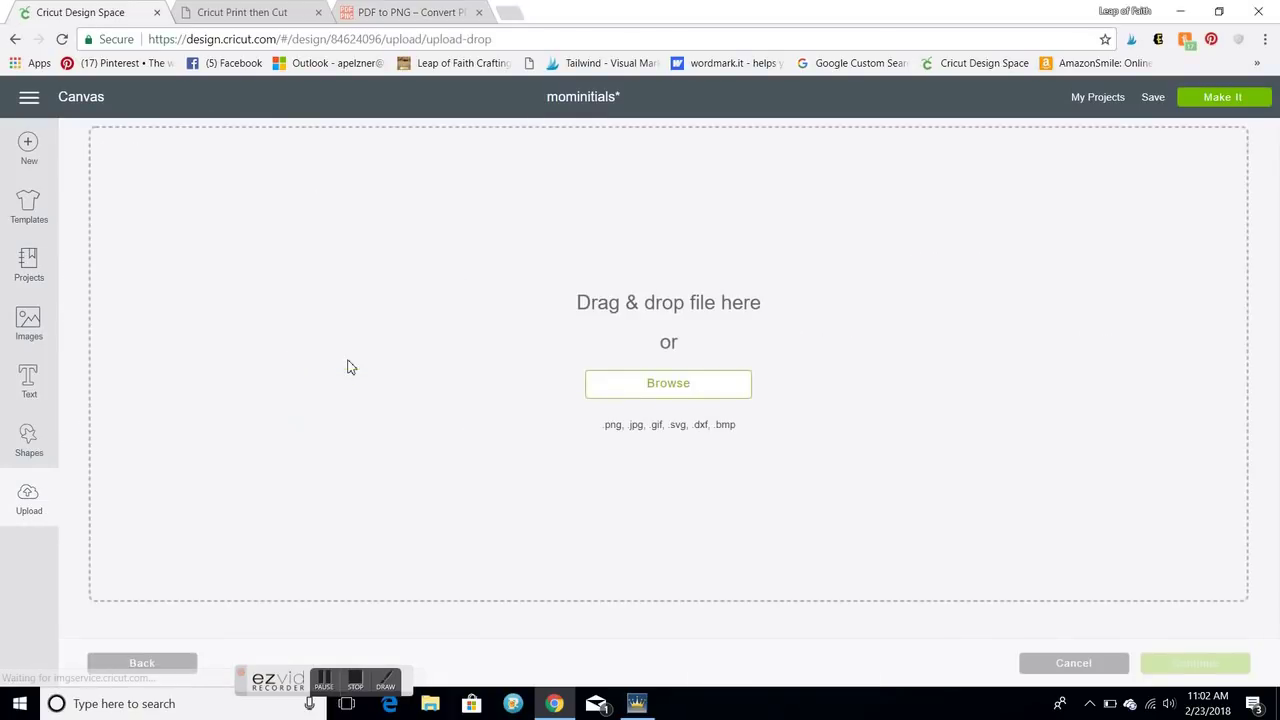
{"action": "left_click", "coordinate": [666, 384]}
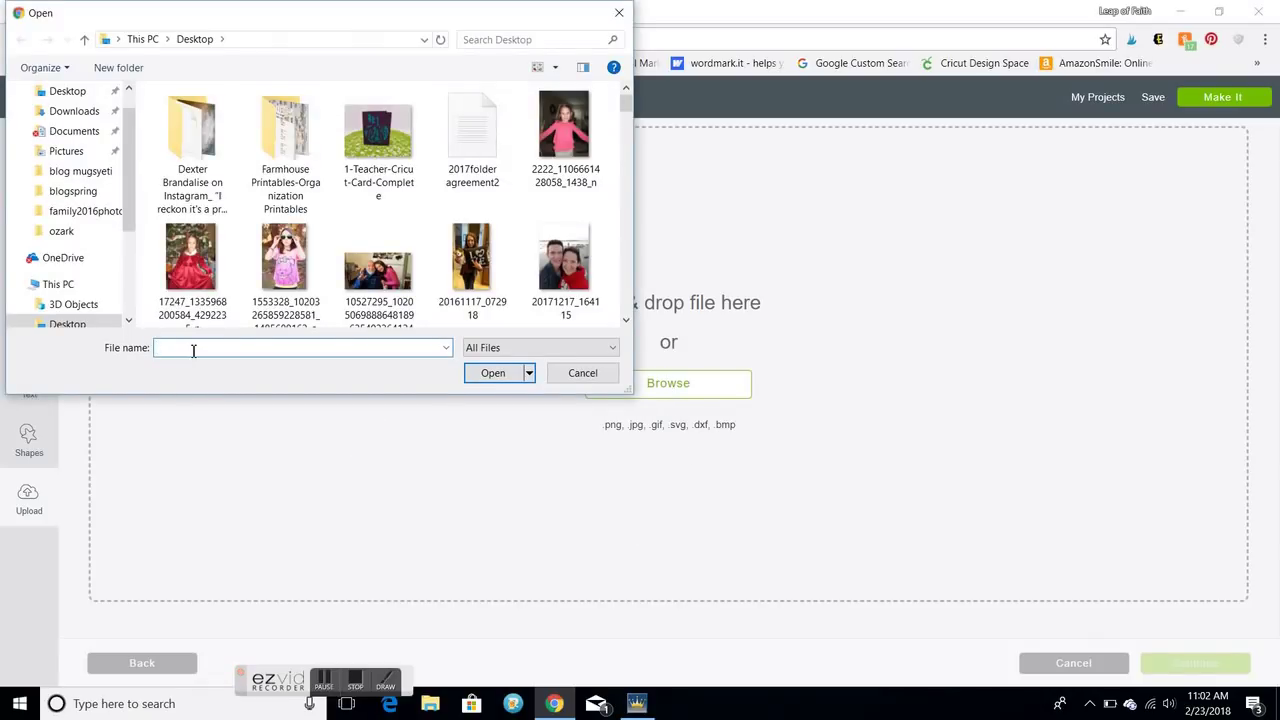
{"action": "type", "text": "init"}
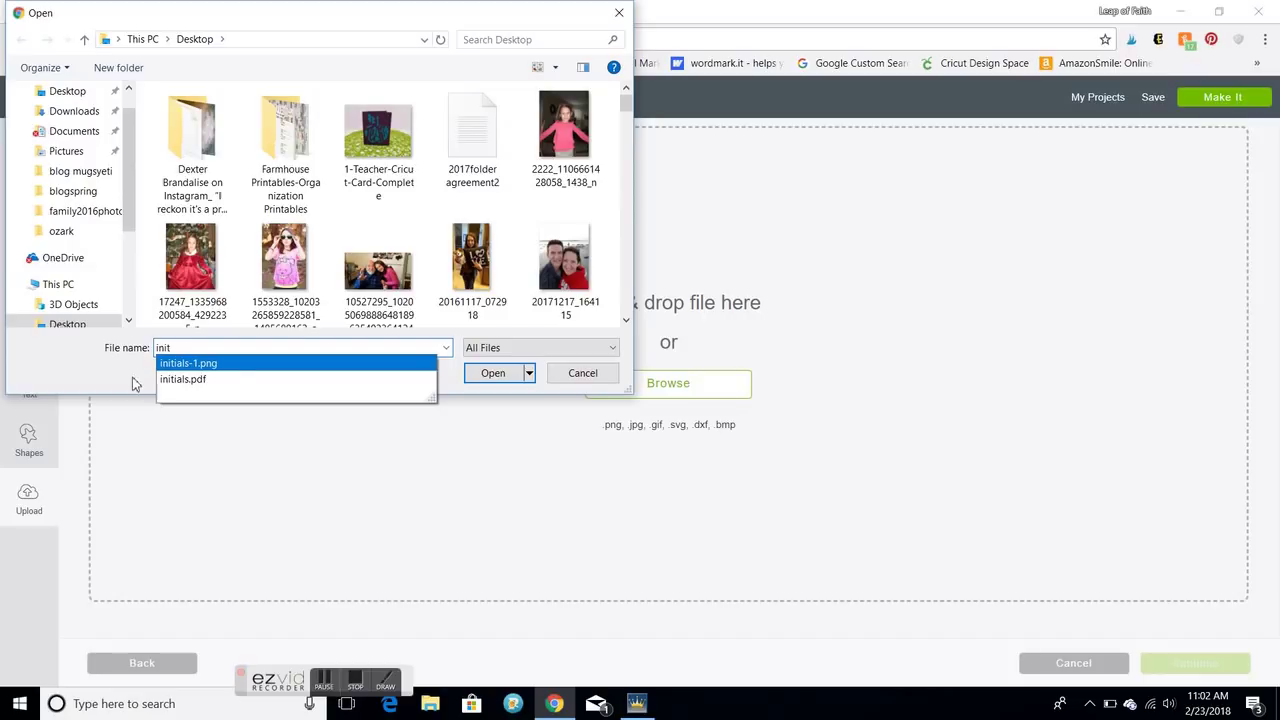
{"action": "left_click", "coordinate": [197, 366]}
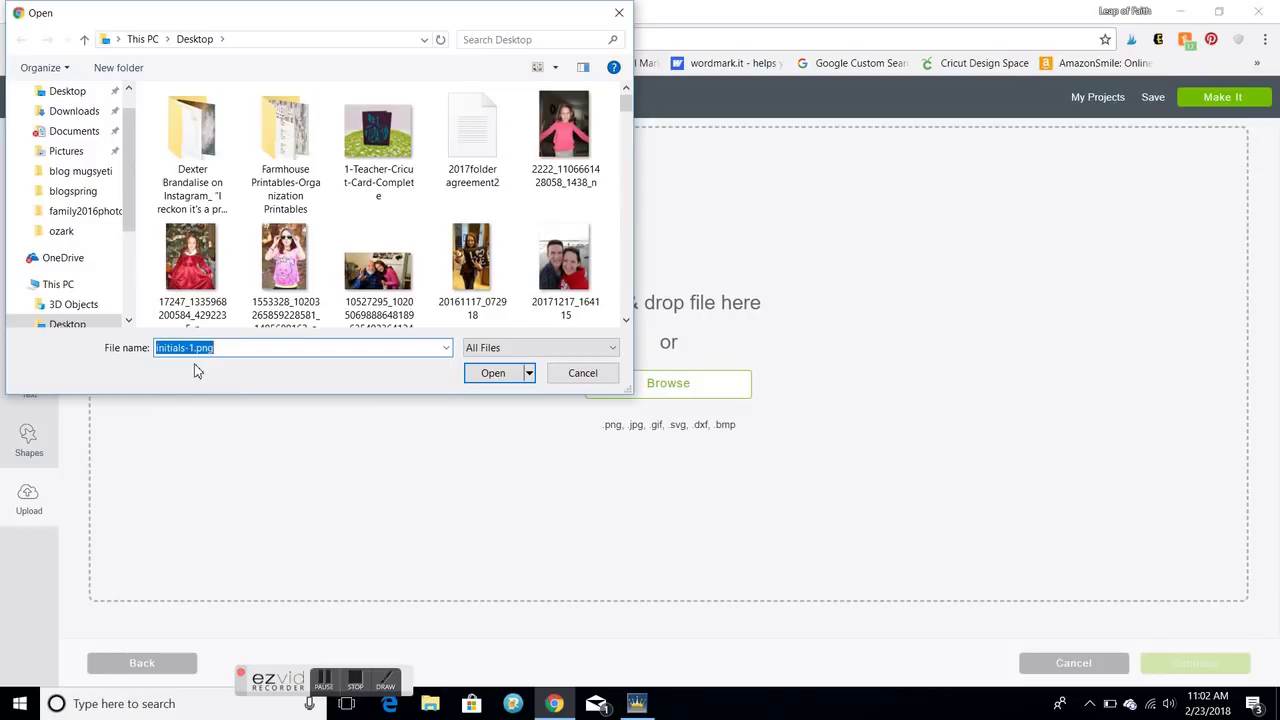
Step: Open initials-1.png and mark the upload as a Complex image
{"action": "left_click", "coordinate": [487, 375]}
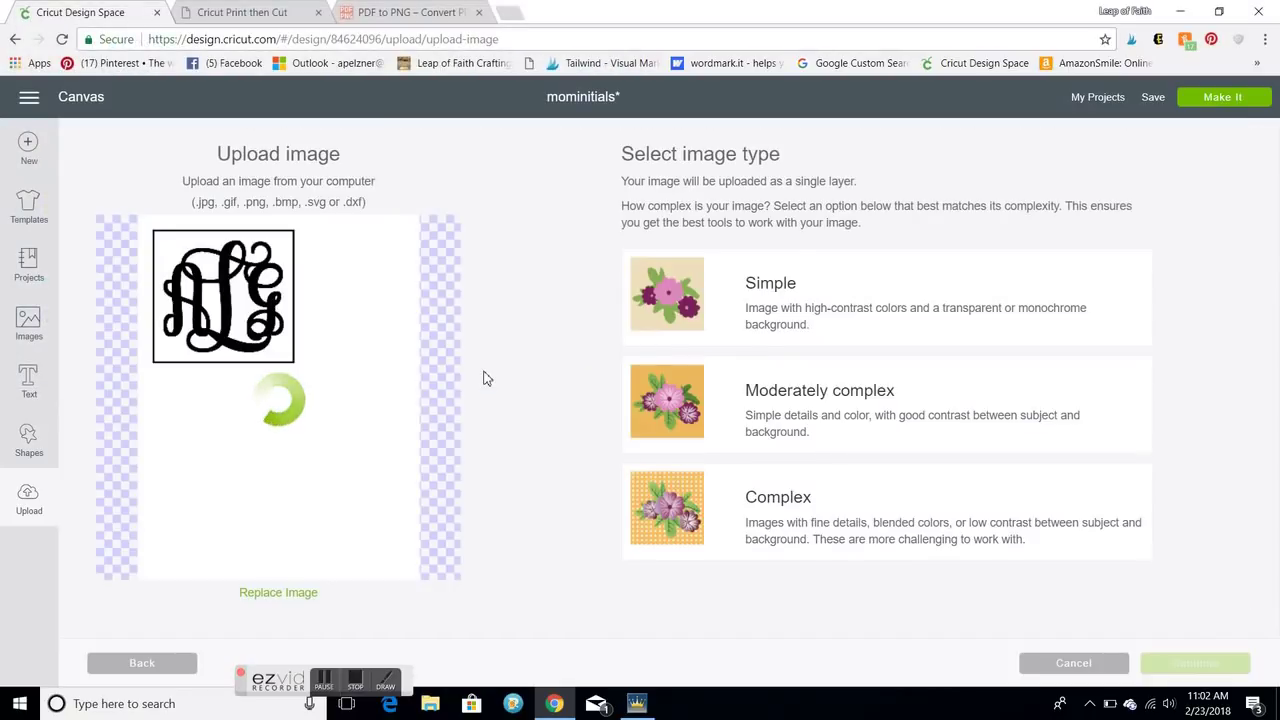
{"action": "left_click", "coordinate": [940, 508]}
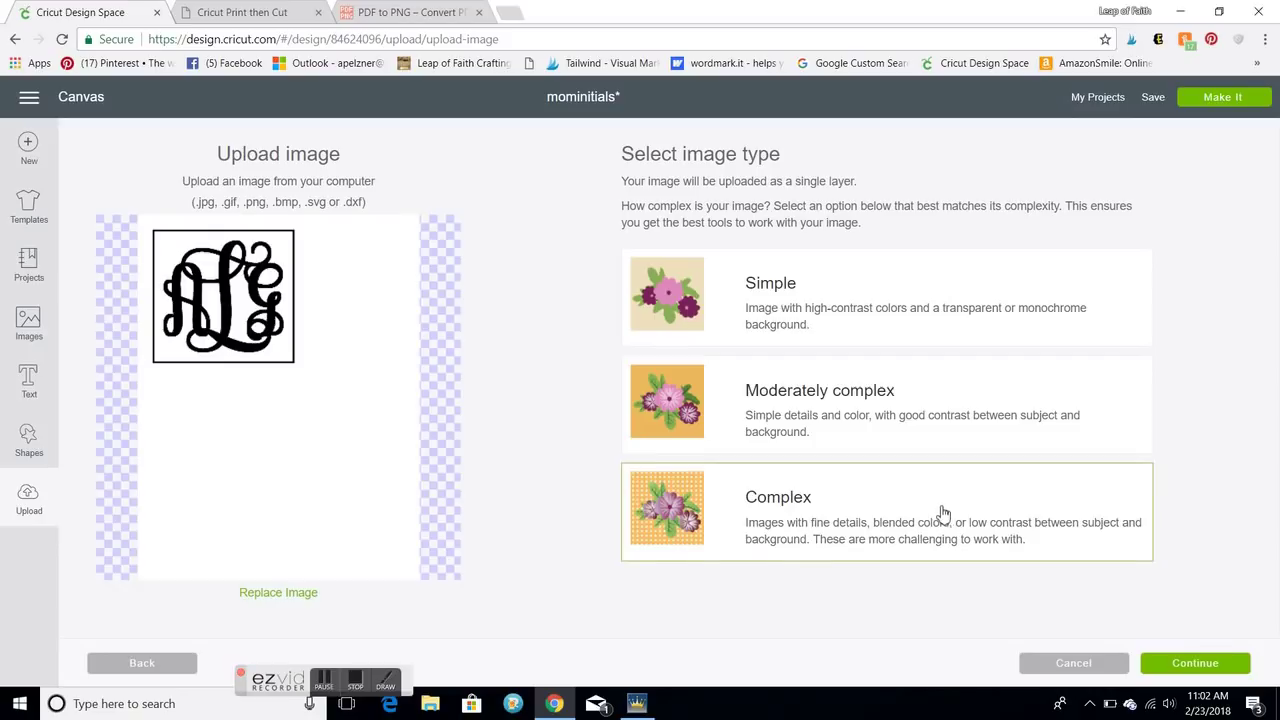
{"action": "left_click", "coordinate": [1193, 664]}
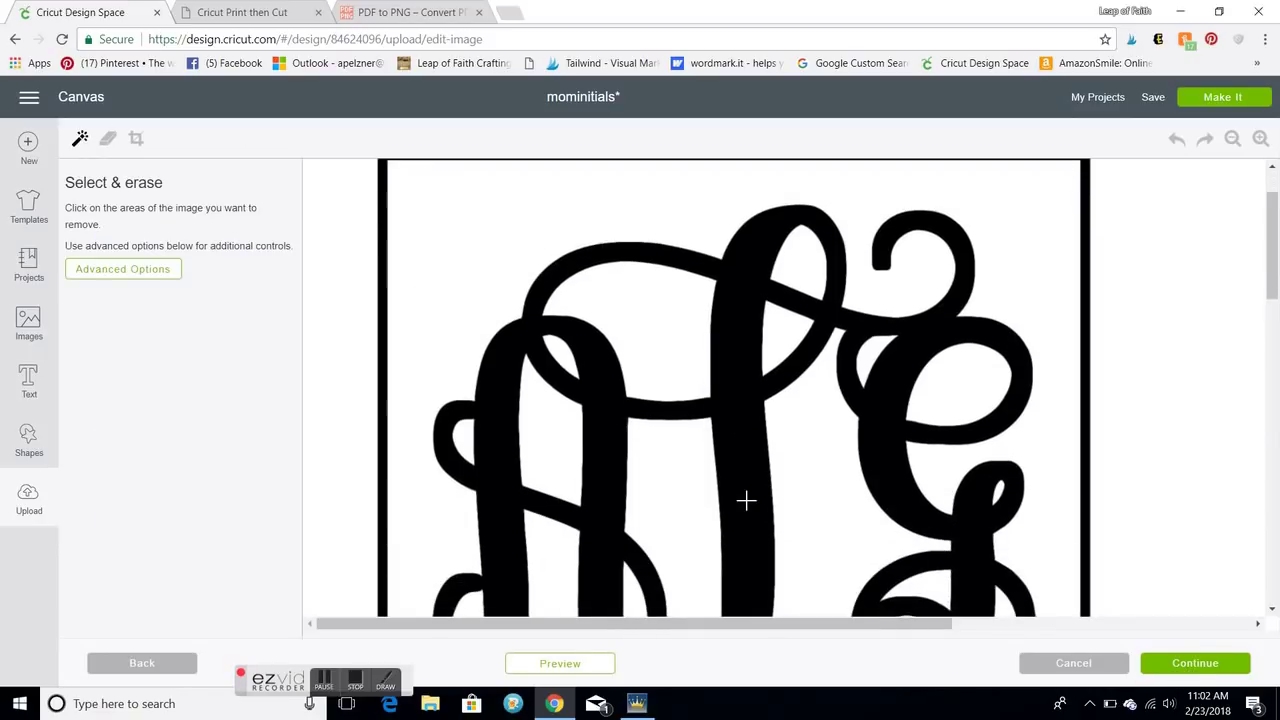
Step: Crop the uploaded monogram to just inside its black square border
{"action": "left_click", "coordinate": [1234, 139]}
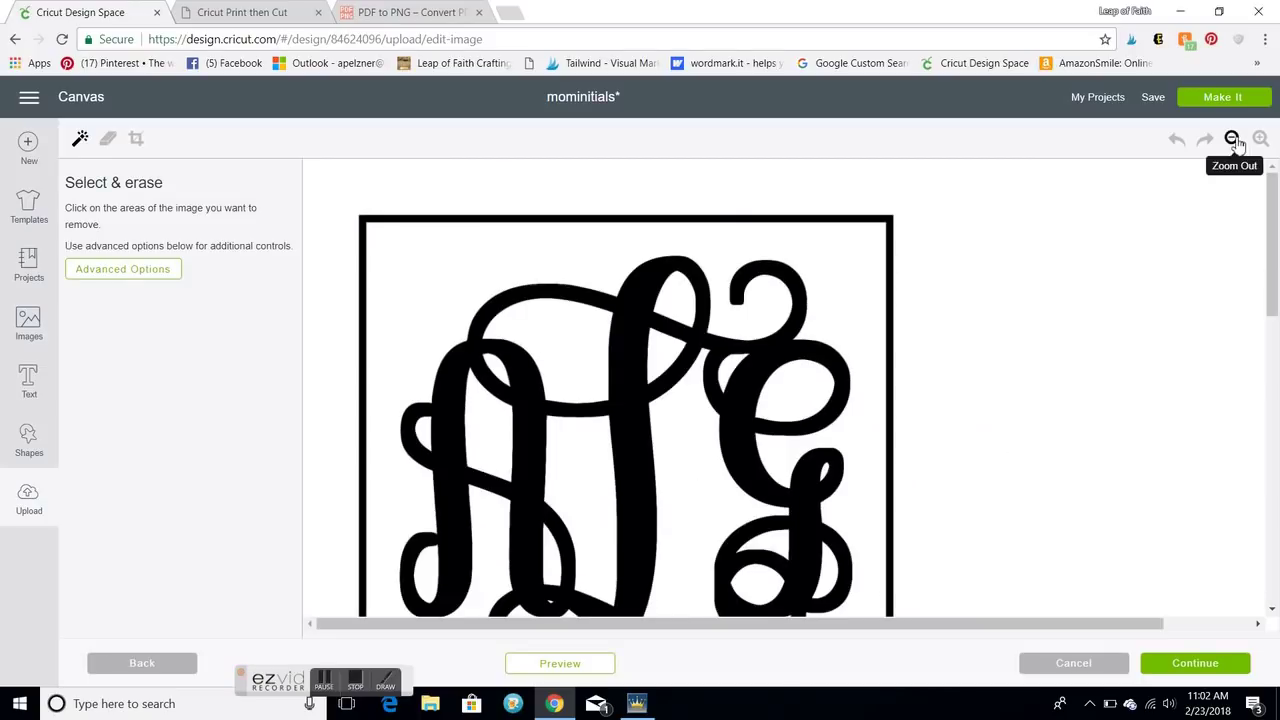
{"action": "left_click", "coordinate": [1234, 139]}
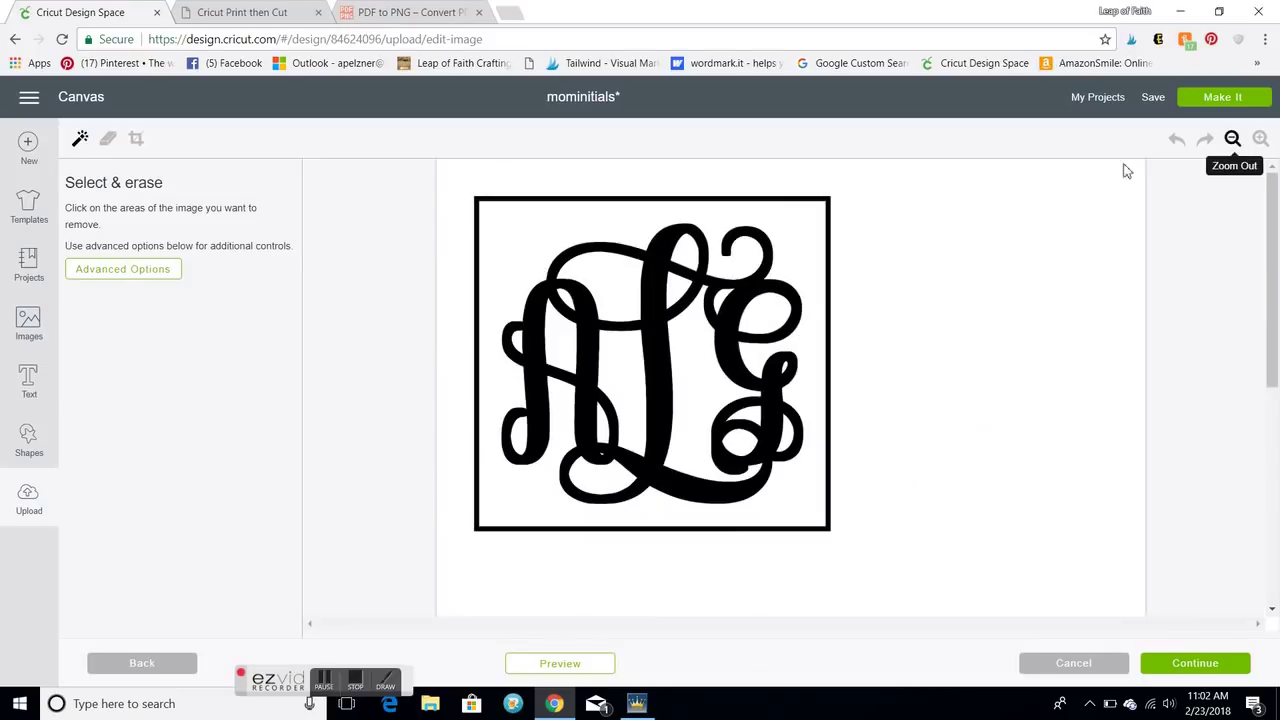
{"action": "left_click", "coordinate": [135, 140]}
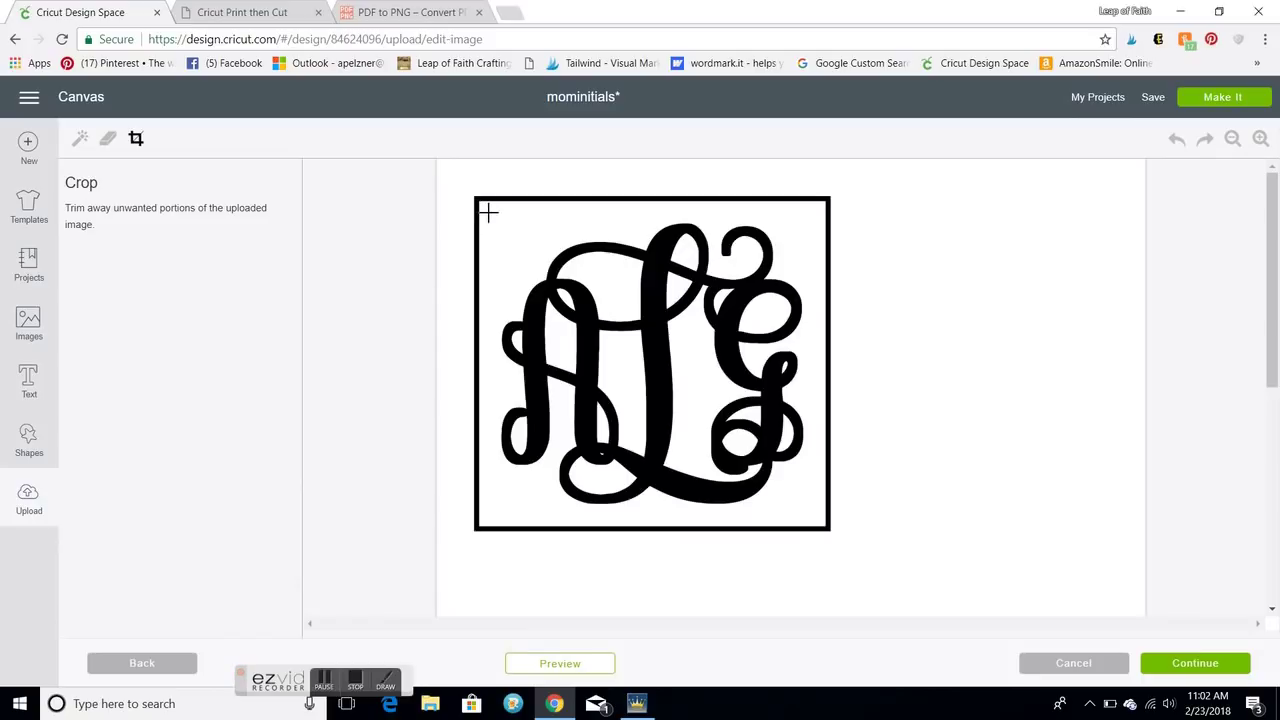
{"action": "left_click_drag", "start_coordinate": [485, 209], "coordinate": [821, 520]}
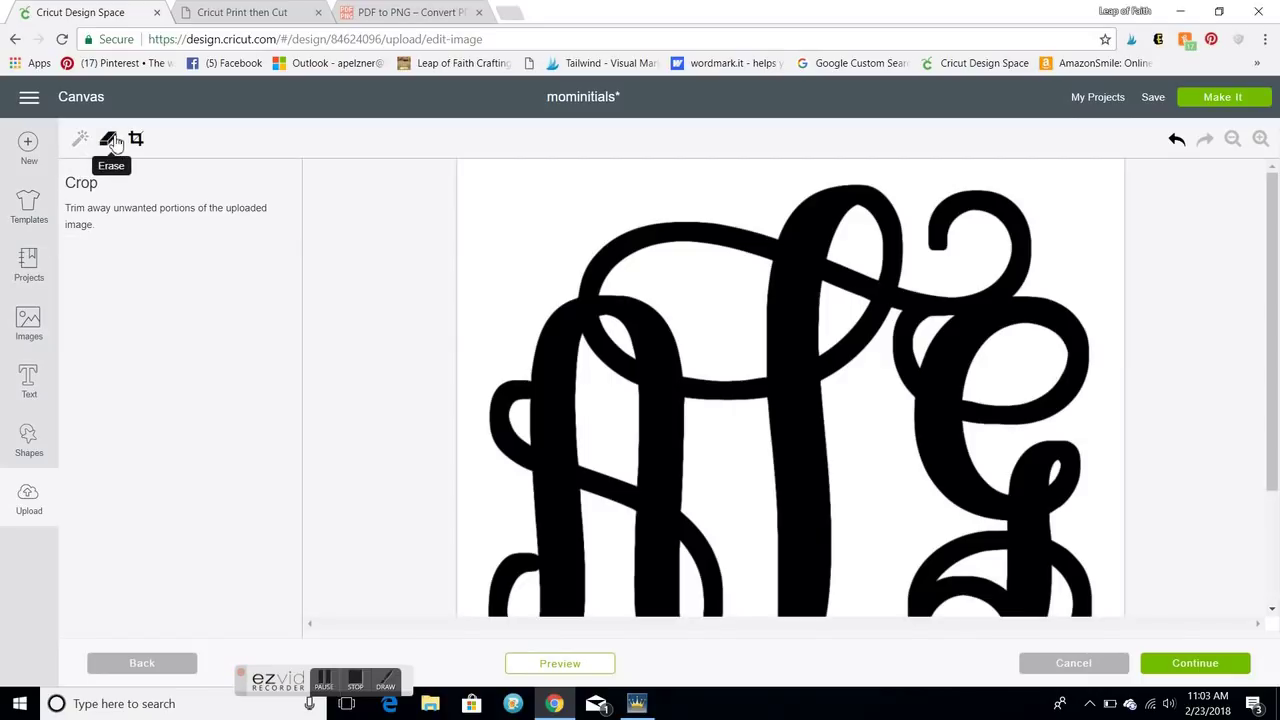
Step: Erase the white background and the white inside the top, left, middle and G loops
{"action": "left_click", "coordinate": [80, 139]}
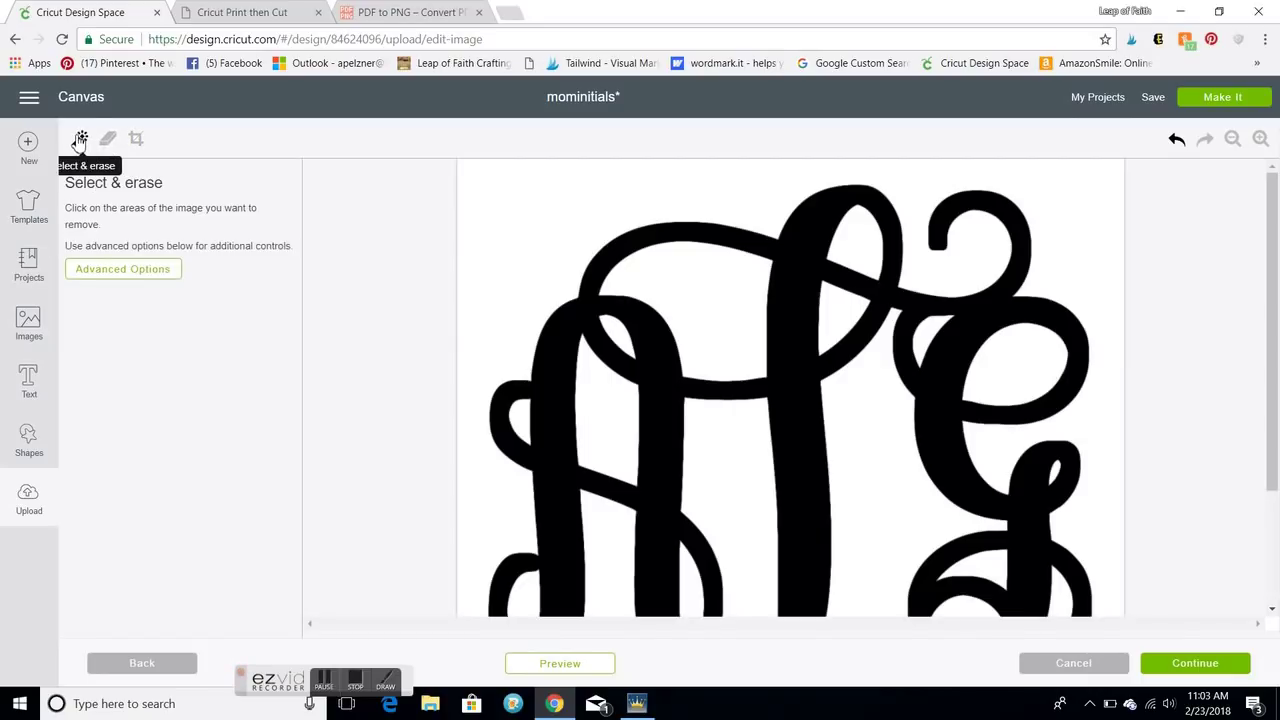
{"action": "left_click", "coordinate": [537, 197]}
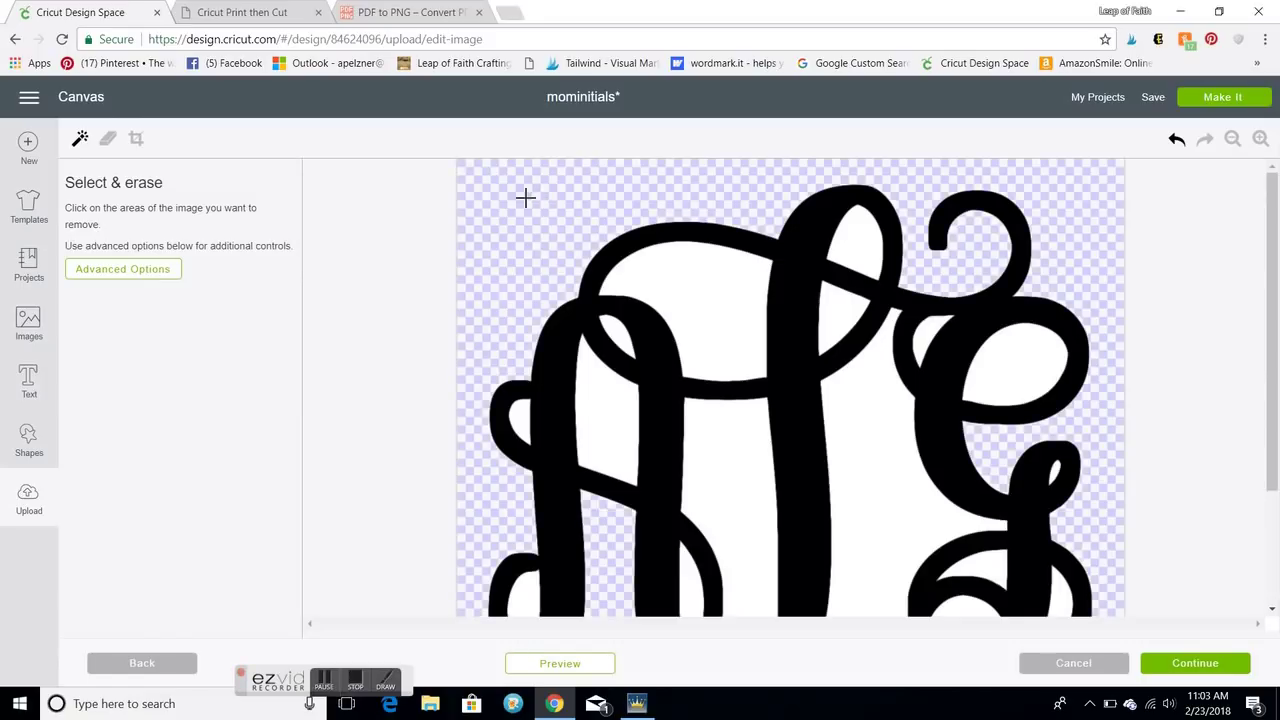
{"action": "left_click", "coordinate": [700, 288]}
{"action": "left_click", "coordinate": [620, 338]}
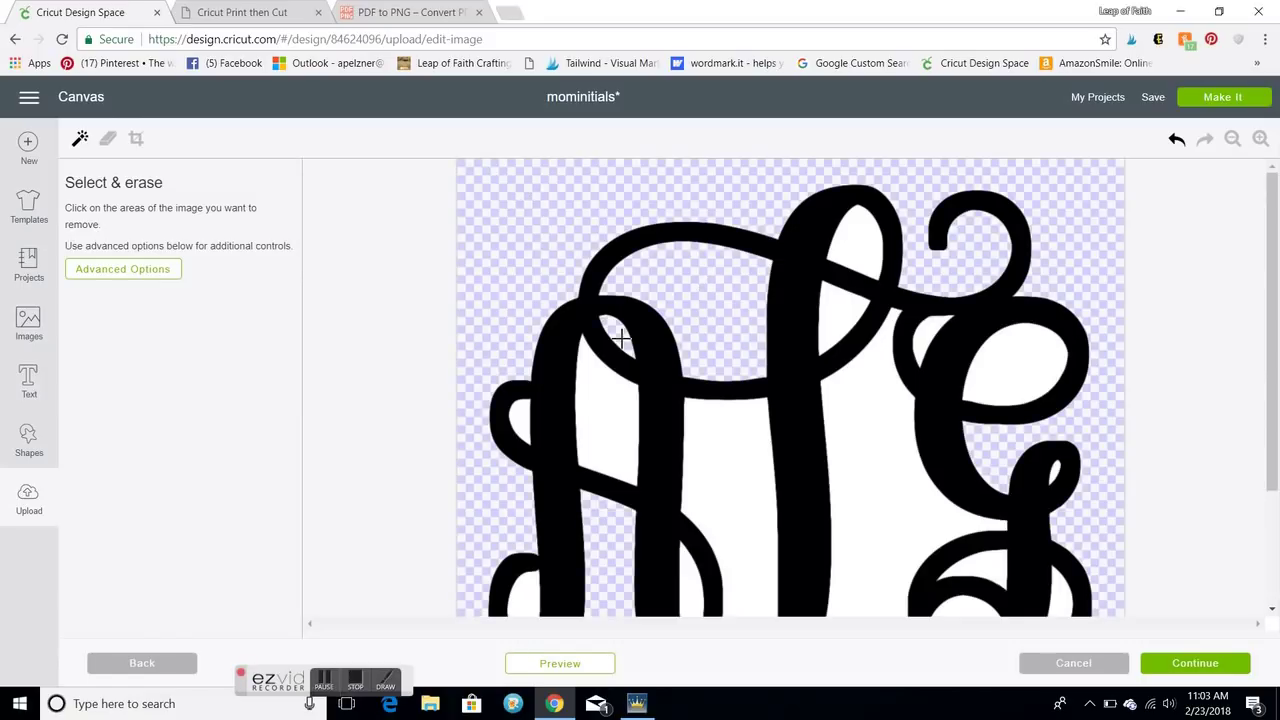
{"action": "left_click", "coordinate": [603, 418]}
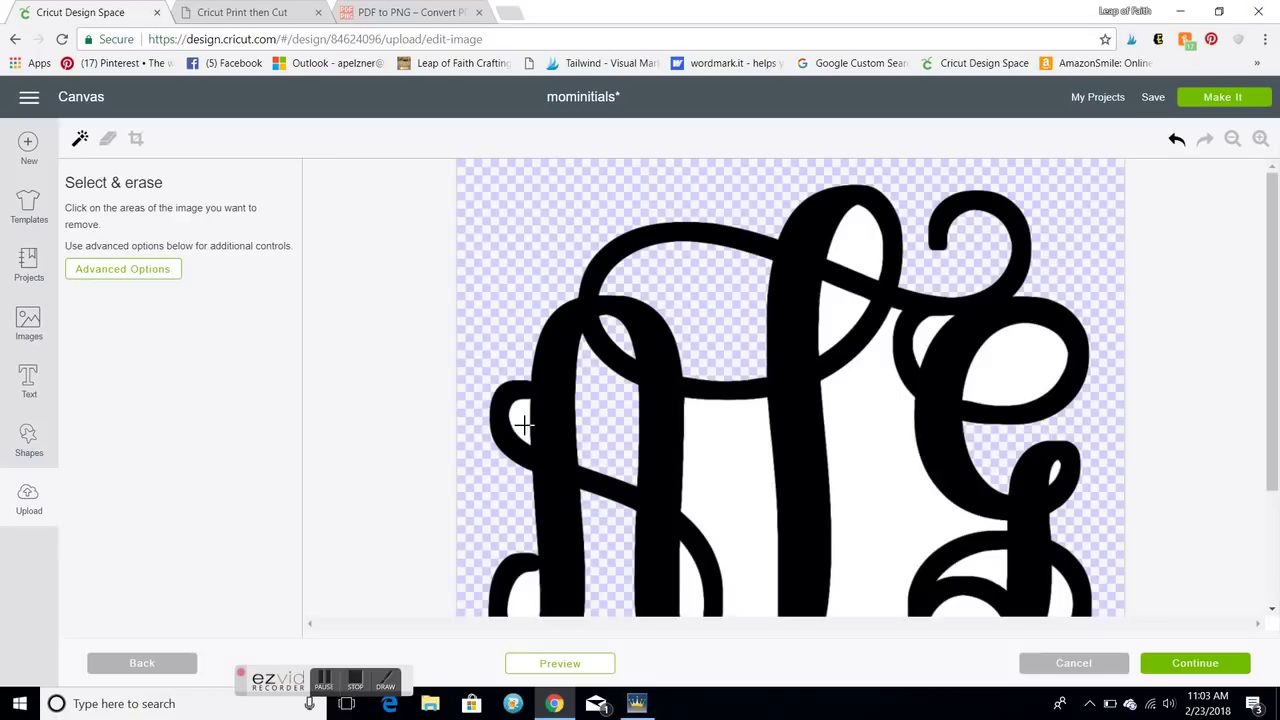
{"action": "left_click", "coordinate": [723, 464]}
{"action": "left_click", "coordinate": [868, 455]}
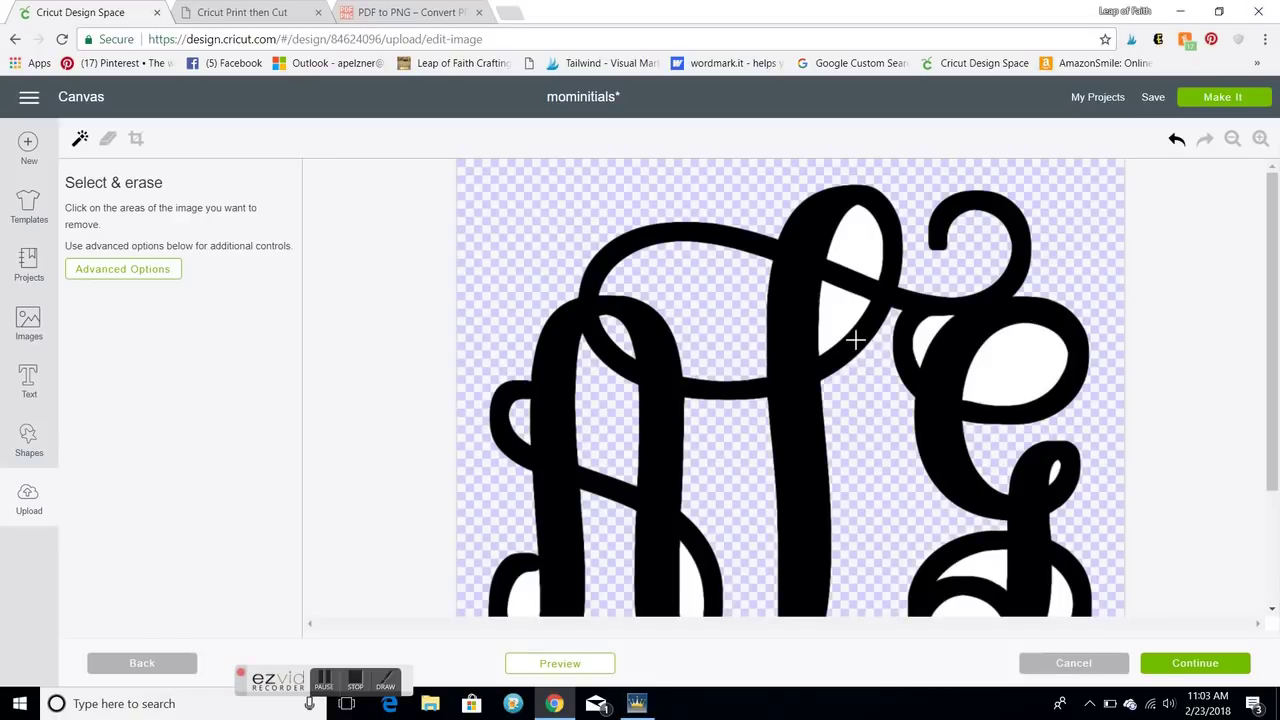
{"action": "left_click", "coordinate": [863, 292]}
{"action": "left_click", "coordinate": [865, 255]}
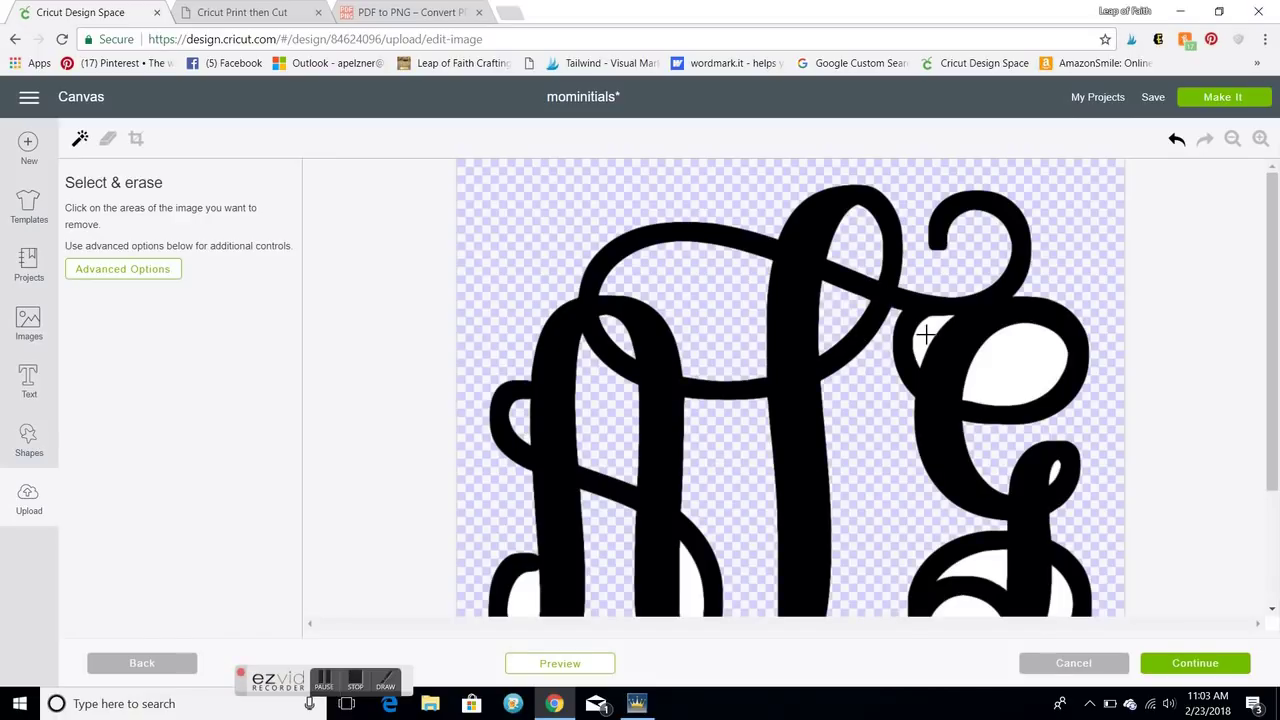
{"action": "left_click", "coordinate": [926, 336]}
{"action": "left_click", "coordinate": [1012, 362]}
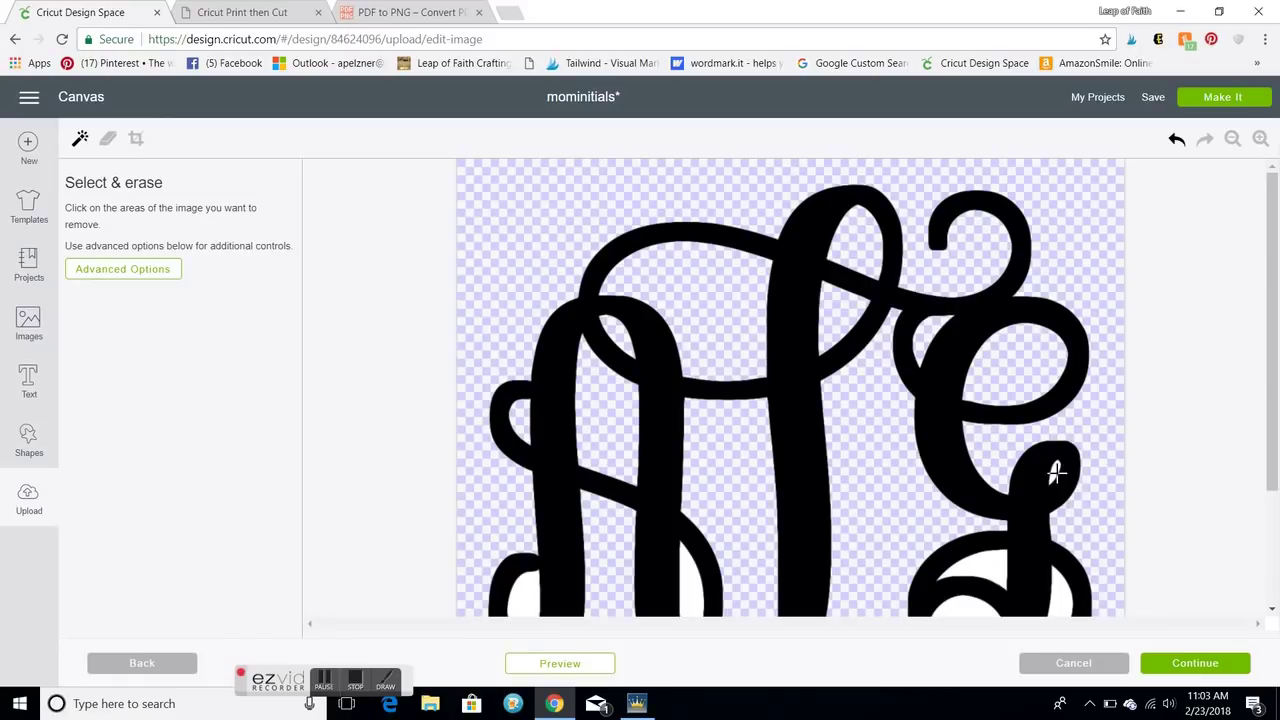
Step: Erase the remaining white patches in the G's lower loop, L's bottom loop and A's left loop
{"action": "left_click_drag", "start_coordinate": [1270, 372], "coordinate": [1275, 490]}
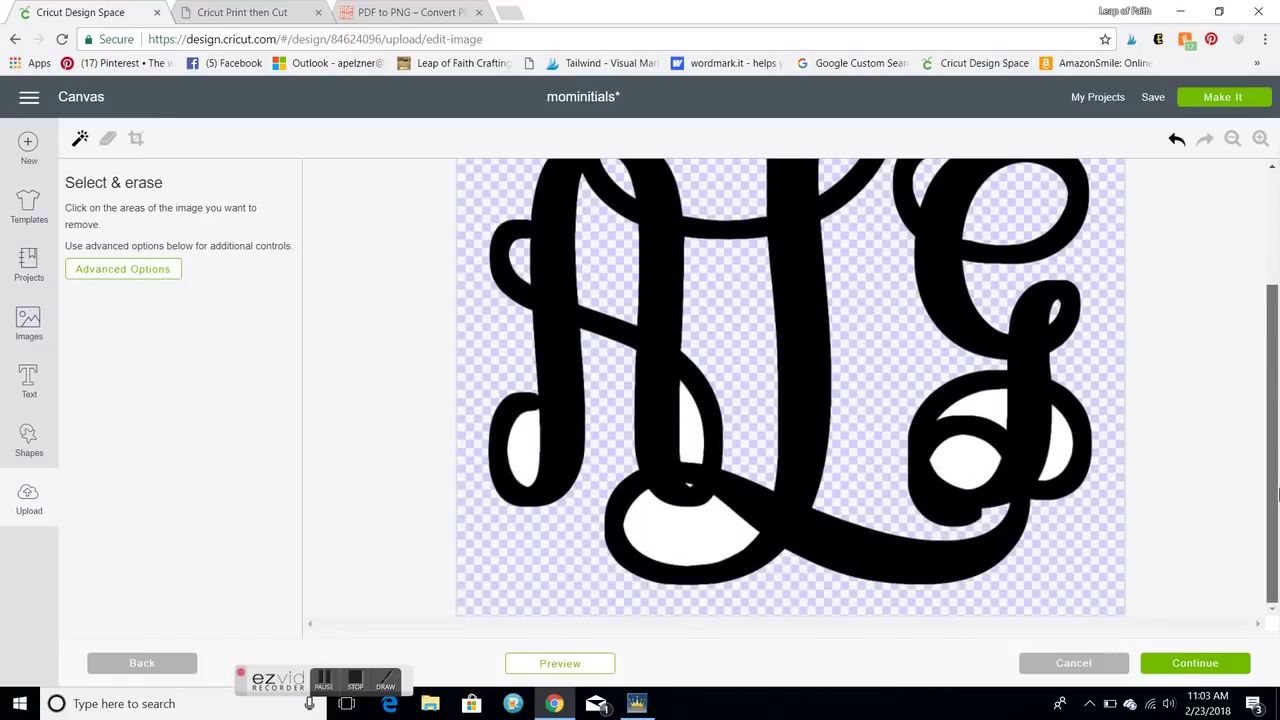
{"action": "left_click", "coordinate": [1063, 449]}
{"action": "left_click", "coordinate": [979, 453]}
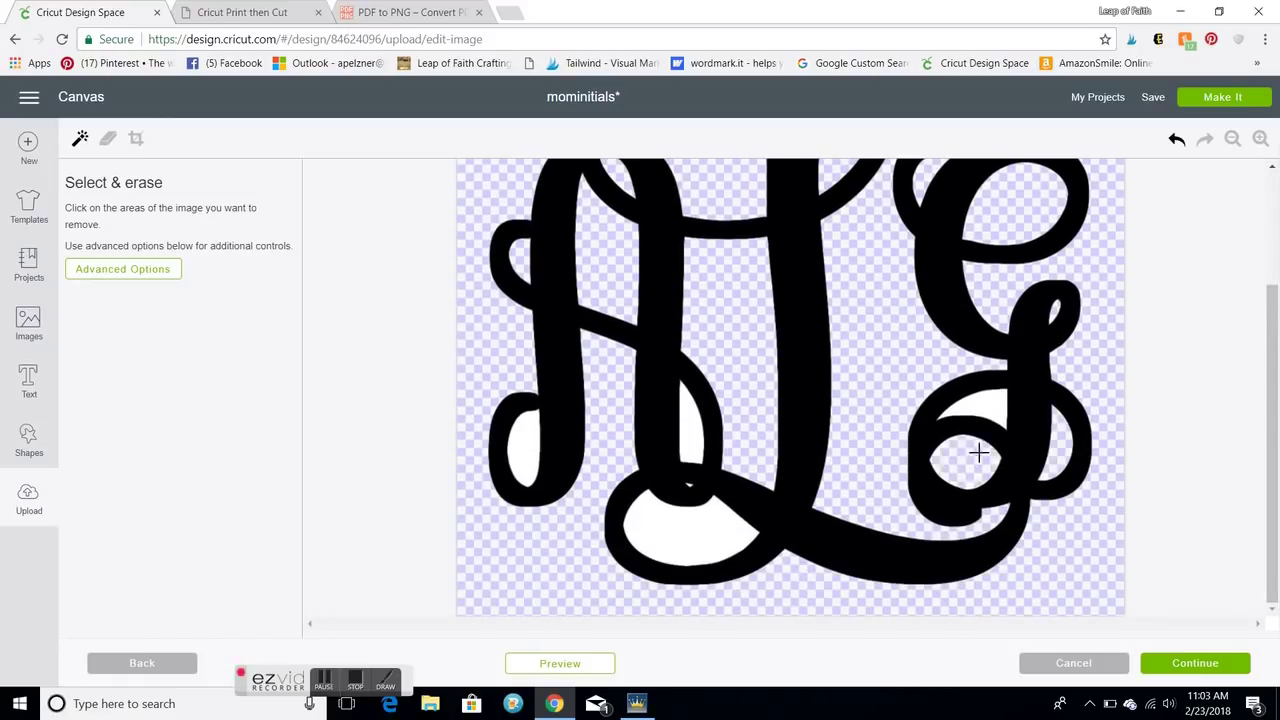
{"action": "left_click", "coordinate": [993, 411]}
{"action": "left_click", "coordinate": [695, 533]}
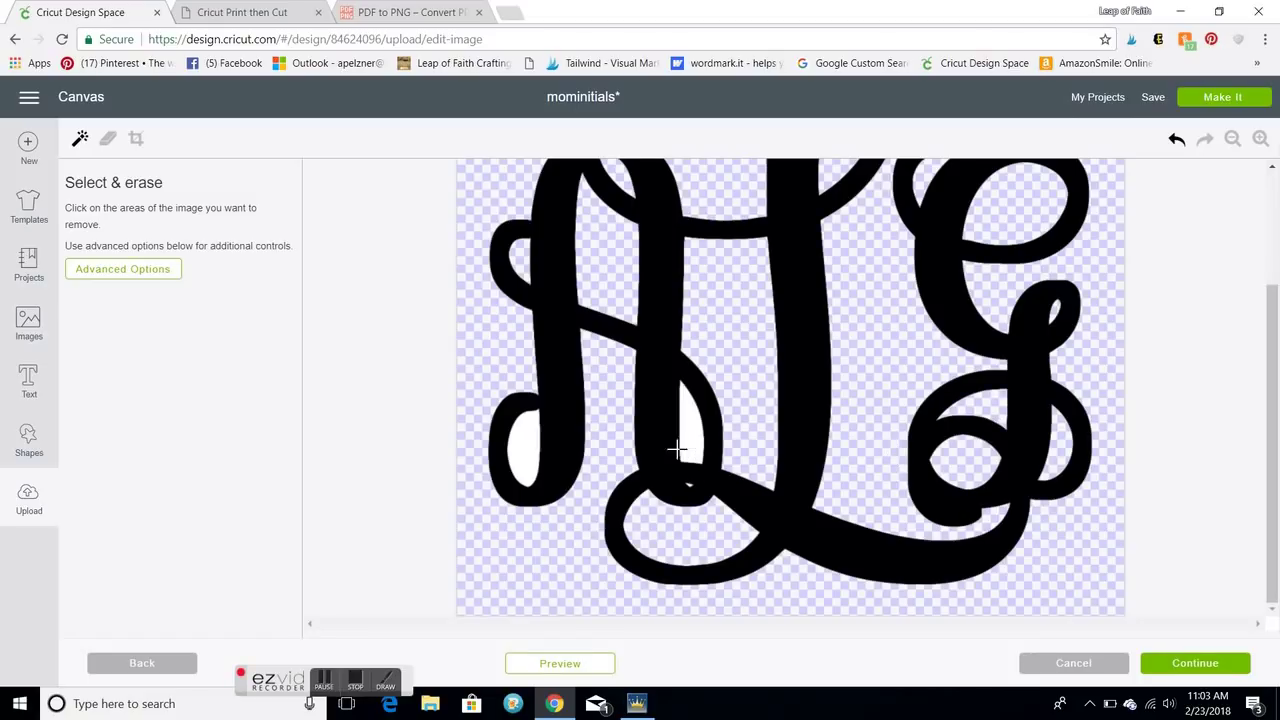
{"action": "left_click", "coordinate": [677, 449]}
{"action": "left_click", "coordinate": [518, 456]}
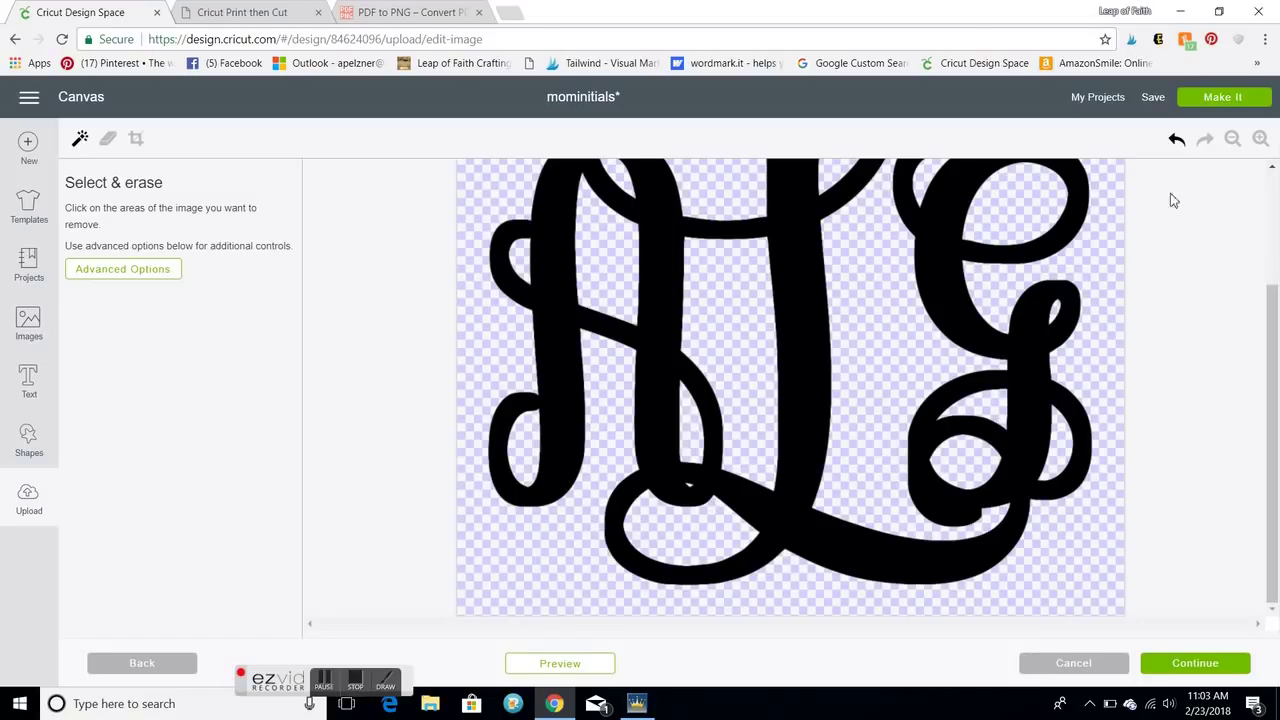
Step: Zoom in on the letters to check for leftover white areas
{"action": "left_click", "coordinate": [1260, 140]}
{"action": "left_click", "coordinate": [1260, 140]}
{"action": "left_click", "coordinate": [1260, 140]}
{"action": "scroll", "coordinate": [763, 380], "scroll_direction": "down", "scroll_amount": 2}
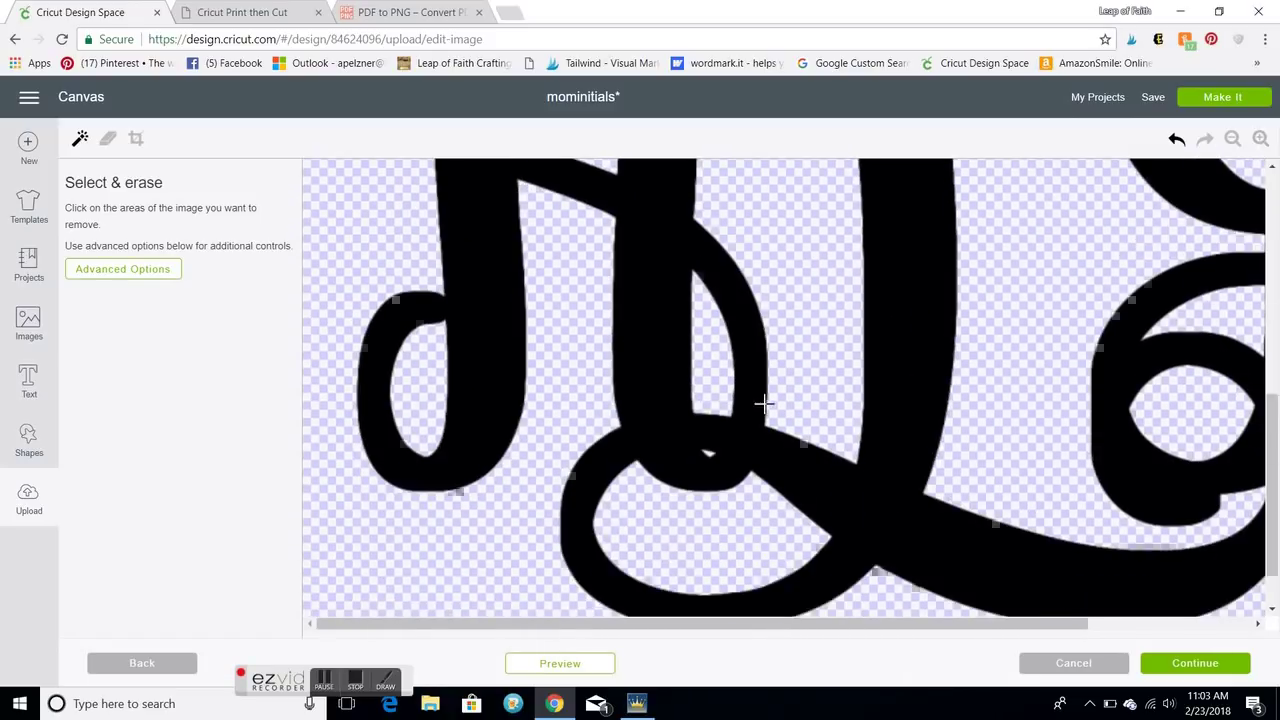
{"action": "scroll", "coordinate": [763, 404], "scroll_direction": "down", "scroll_amount": 1}
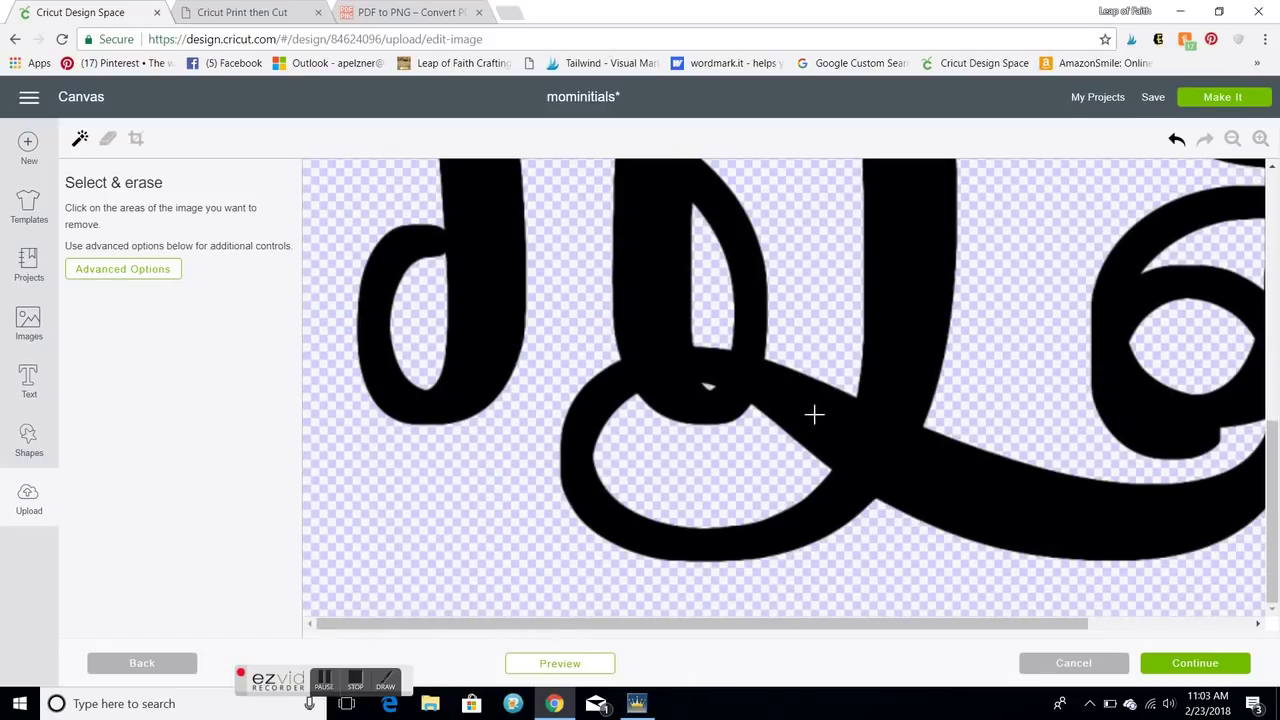
Step: Save the cleaned monogram as the cut image initials-1 and insert it onto the canvas
{"action": "left_click", "coordinate": [1195, 663]}
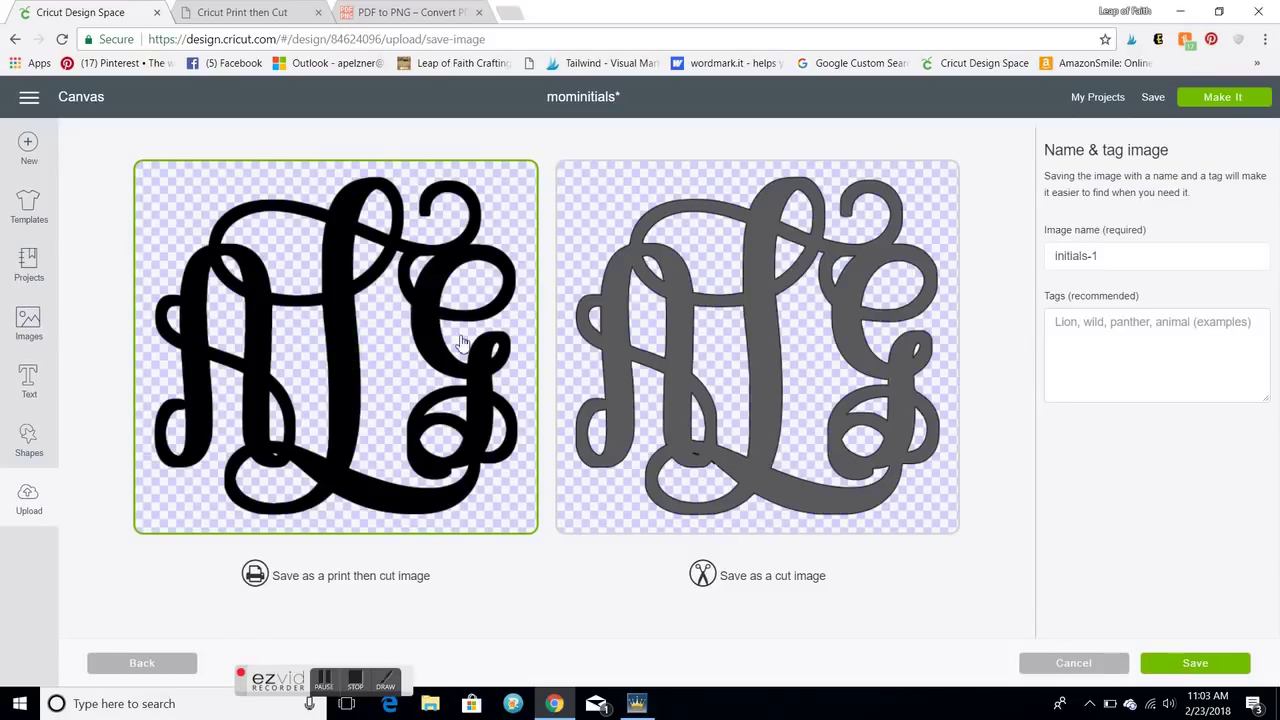
{"action": "left_click", "coordinate": [763, 400]}
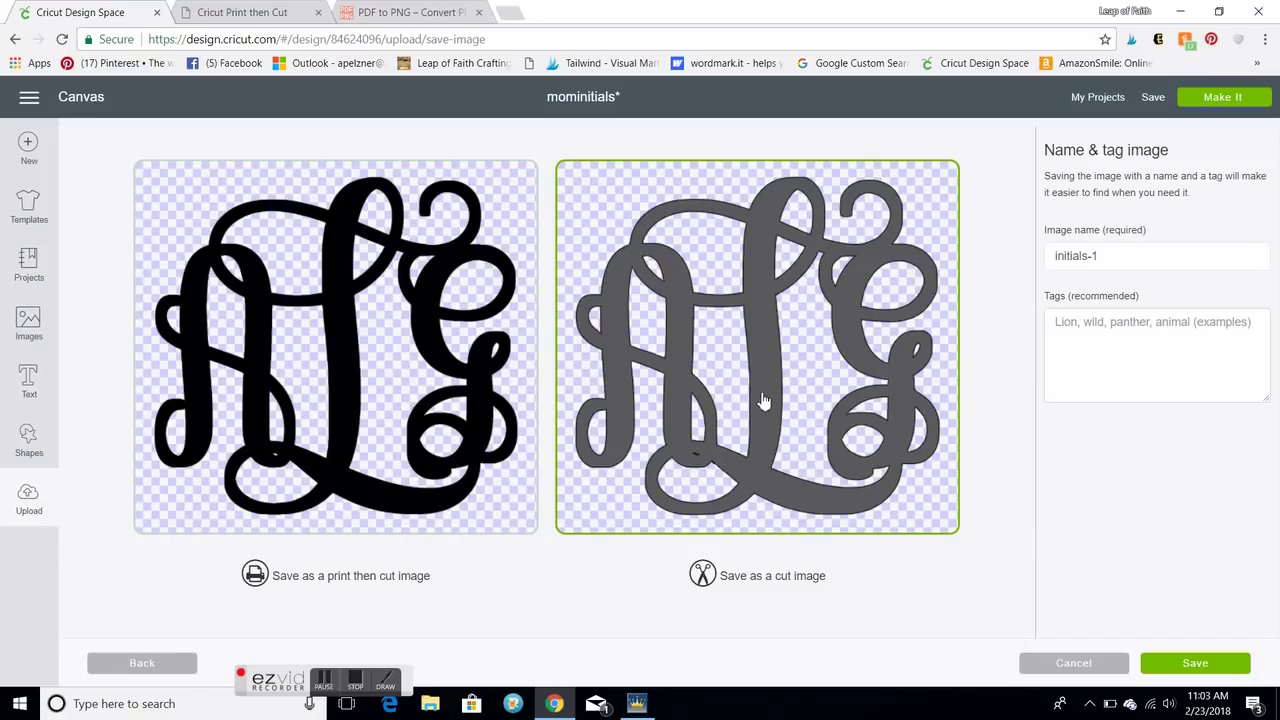
{"action": "left_click", "coordinate": [1196, 670]}
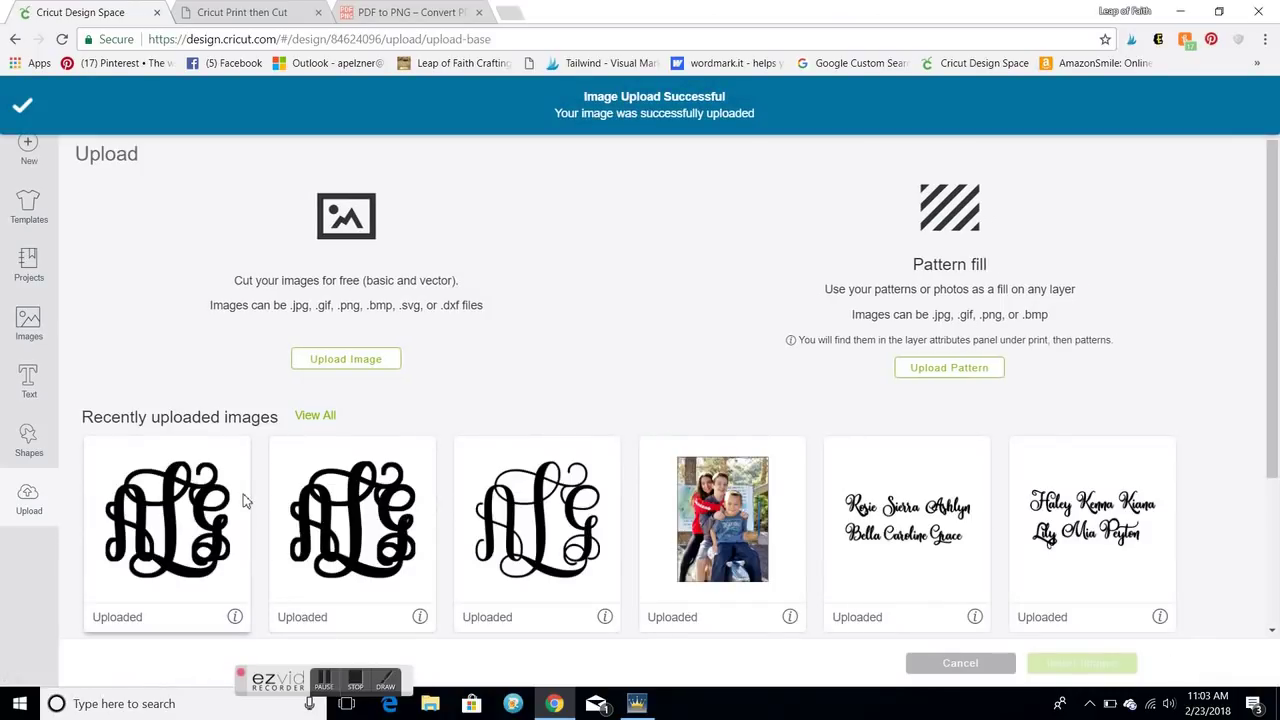
{"action": "left_click", "coordinate": [155, 475]}
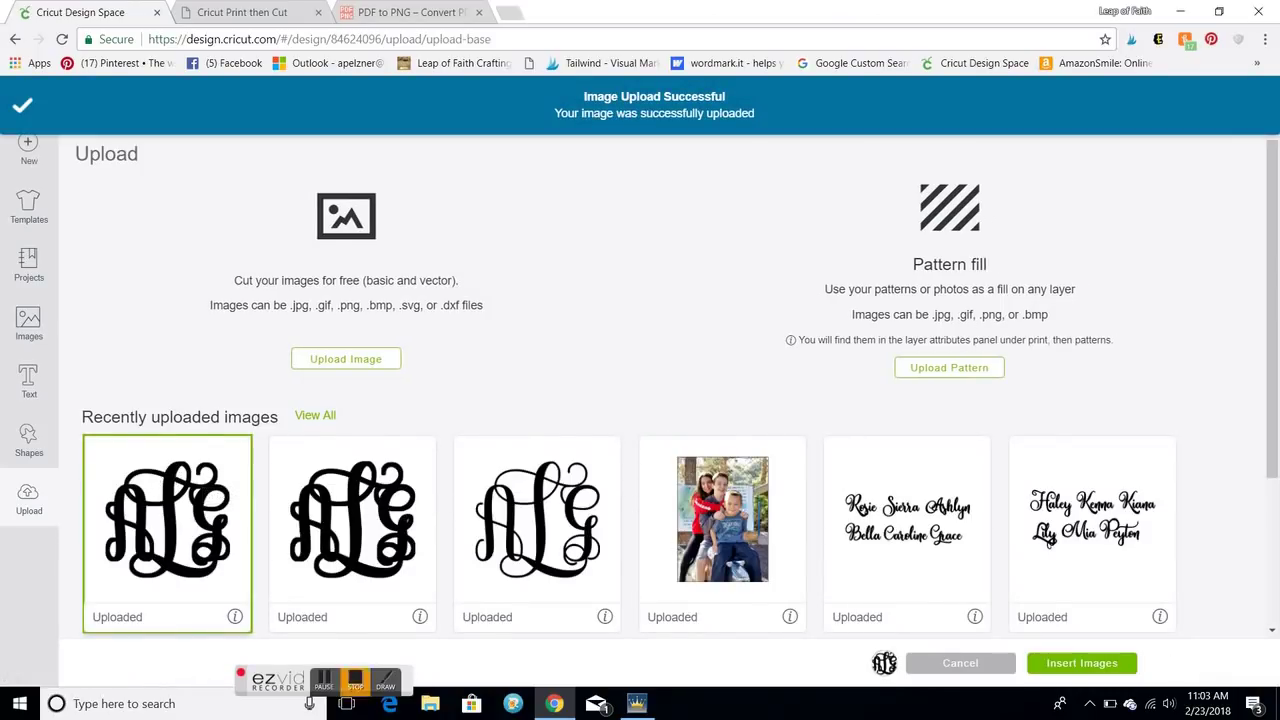
{"action": "left_click", "coordinate": [1080, 666]}
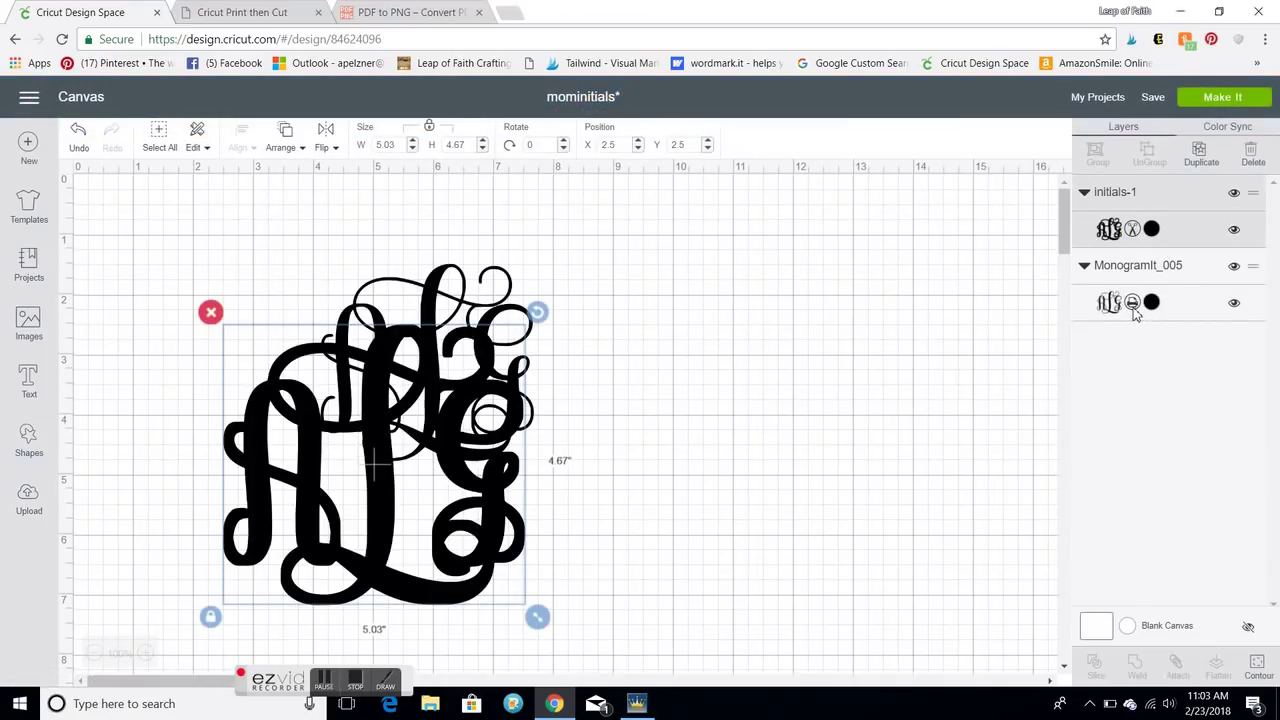
Step: Change the MonogramIt_005 layer from a draw layer to a Cut layer
{"action": "left_click", "coordinate": [1133, 304]}
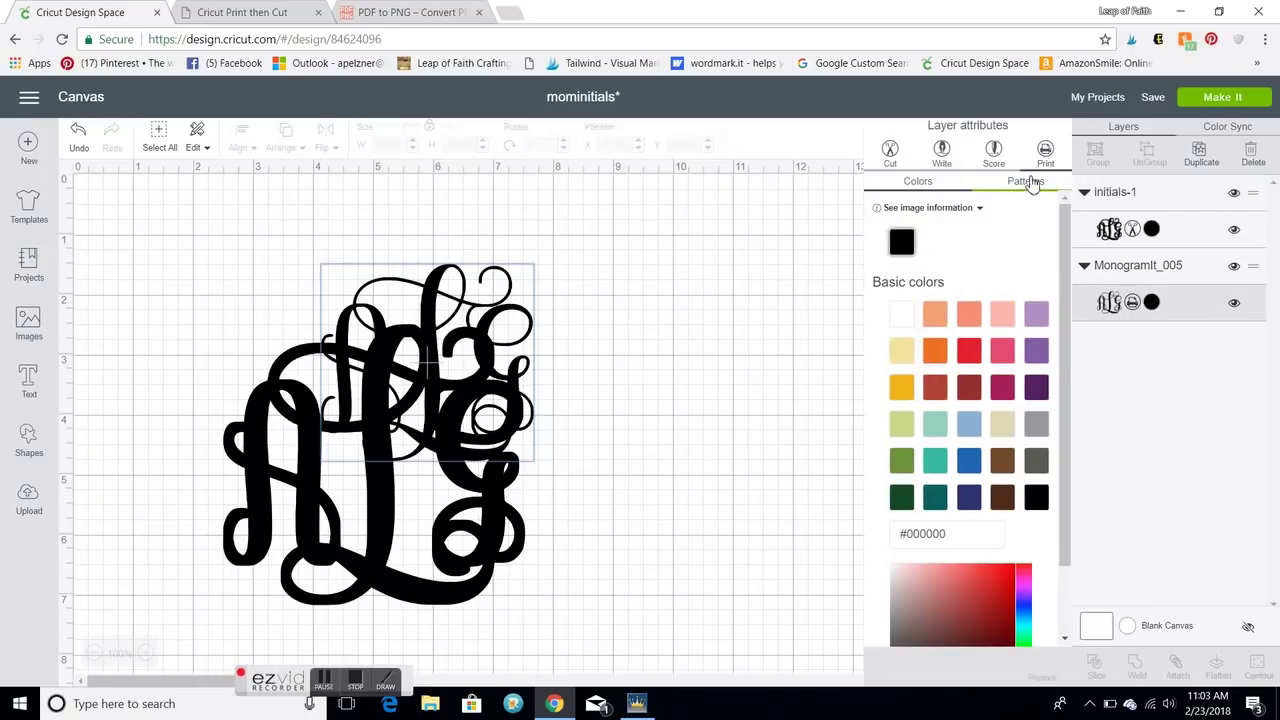
{"action": "left_click", "coordinate": [891, 152]}
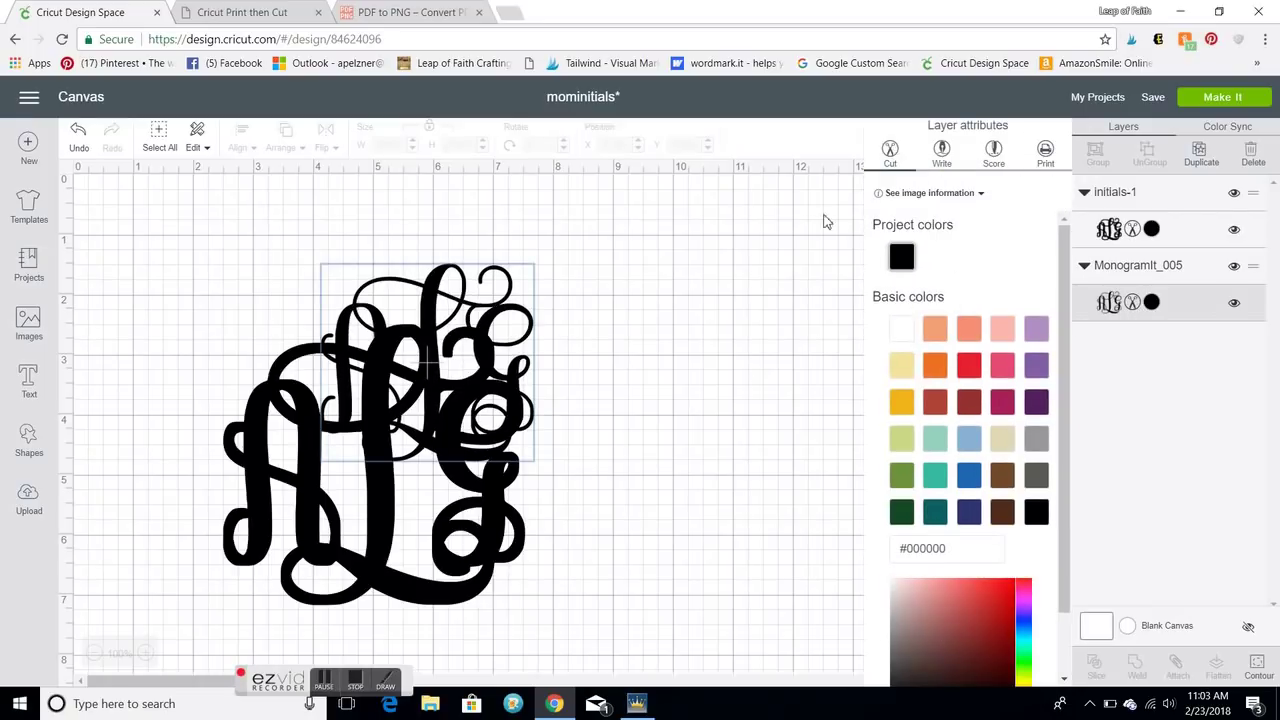
{"action": "left_click", "coordinate": [797, 255]}
Step: Color initials-1 Fuchsia (#AA1E58) and shrink it to about 4.0 × 3.7 in
{"action": "left_click", "coordinate": [490, 513]}
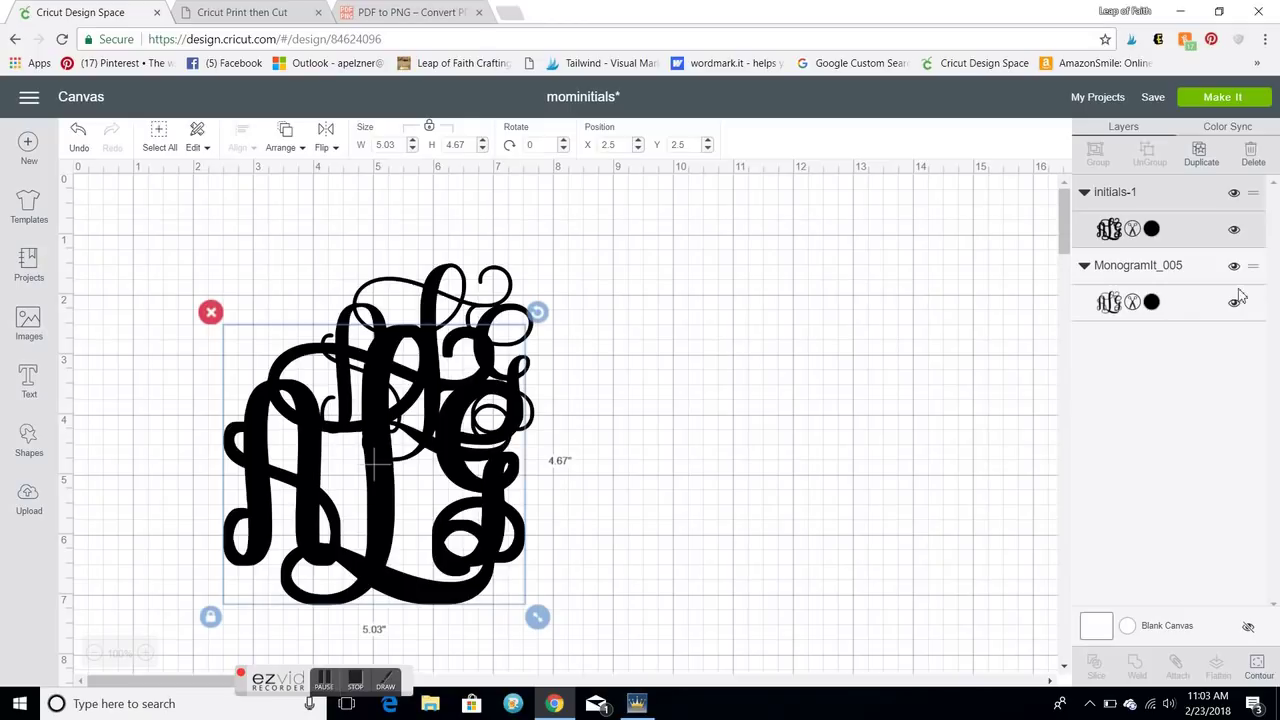
{"action": "left_click", "coordinate": [1152, 230]}
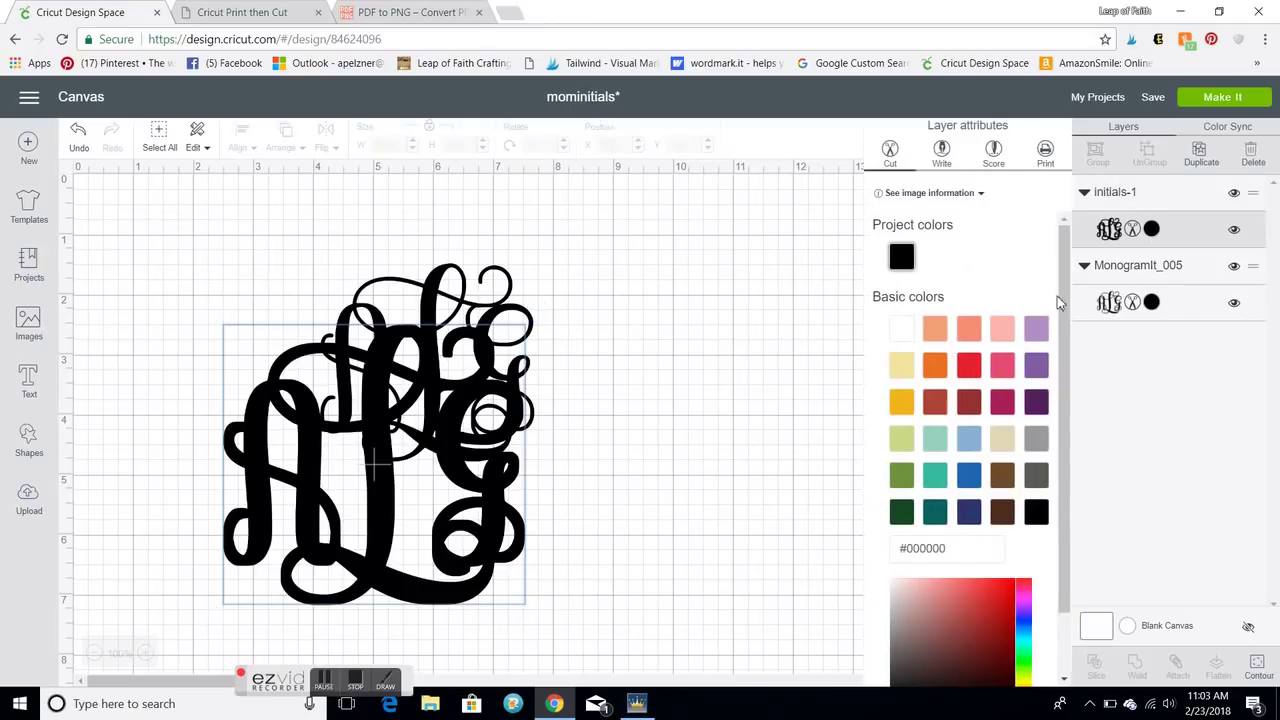
{"action": "left_click", "coordinate": [1000, 408]}
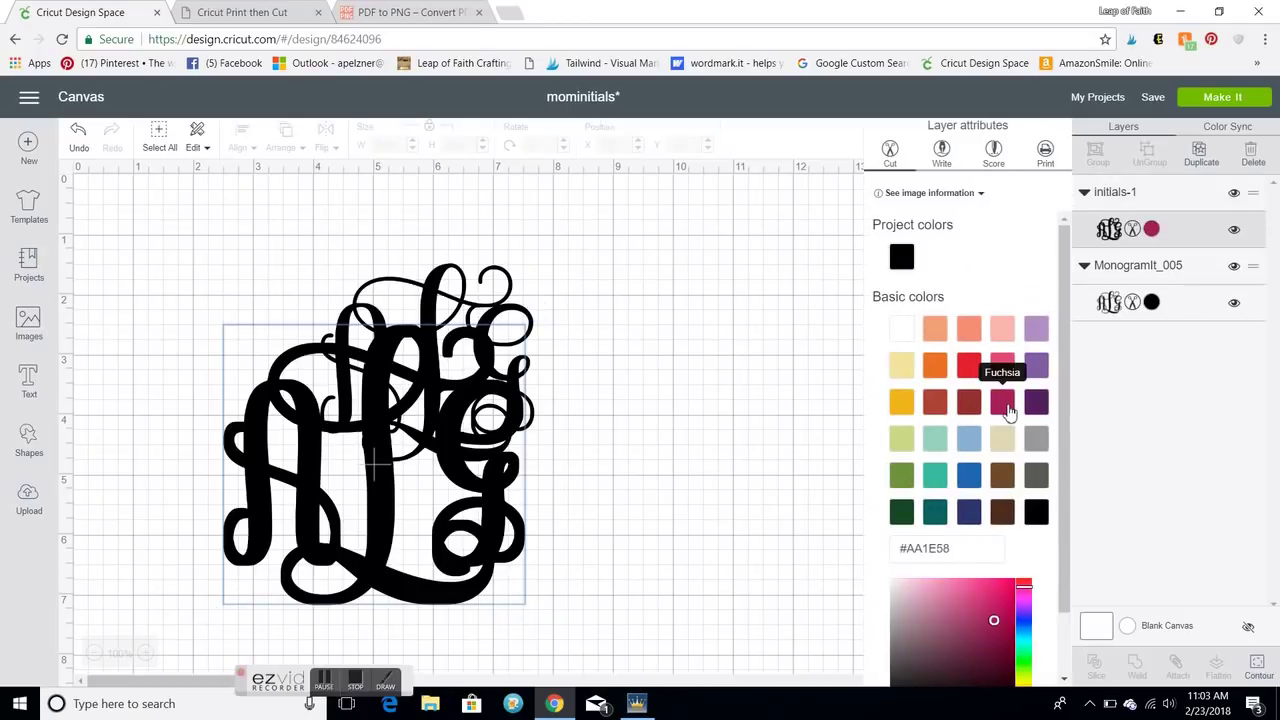
{"action": "left_click", "coordinate": [440, 592]}
{"action": "left_click_drag", "start_coordinate": [538, 615], "coordinate": [453, 541]}
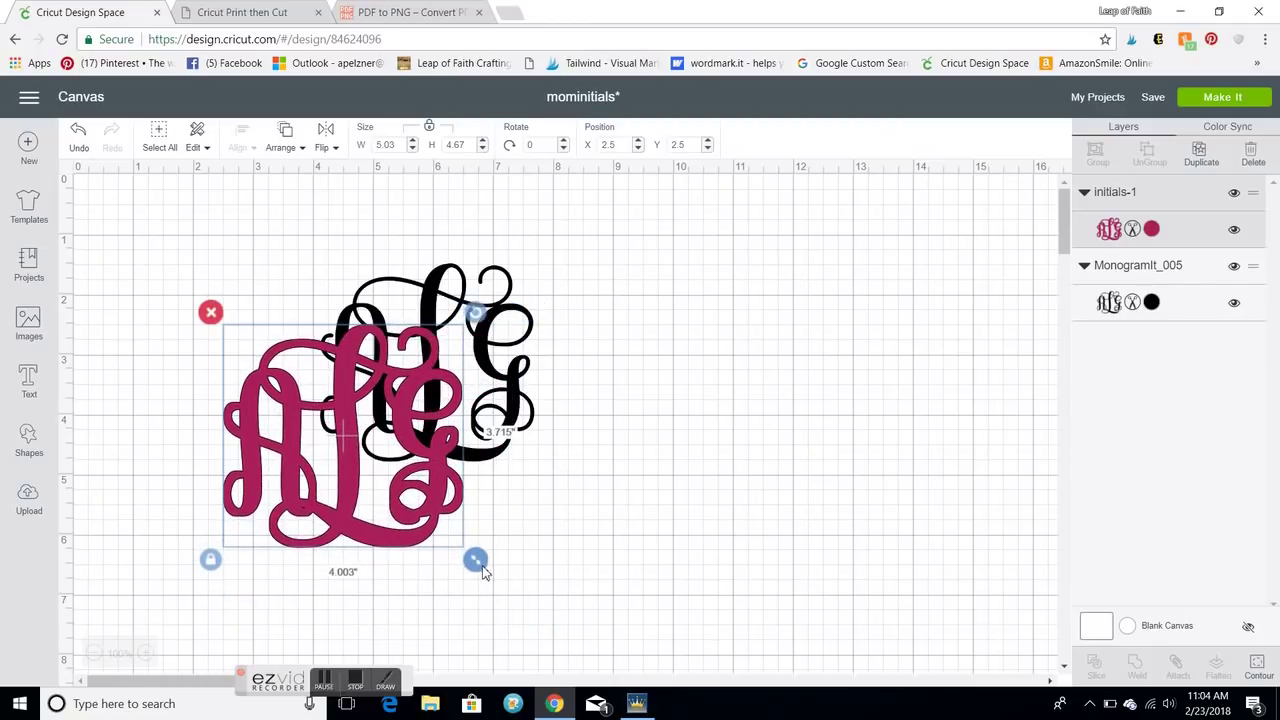
Step: Send the magenta initials to the back and drag them behind the black monogram
{"action": "left_click", "coordinate": [286, 147]}
{"action": "left_click", "coordinate": [288, 176]}
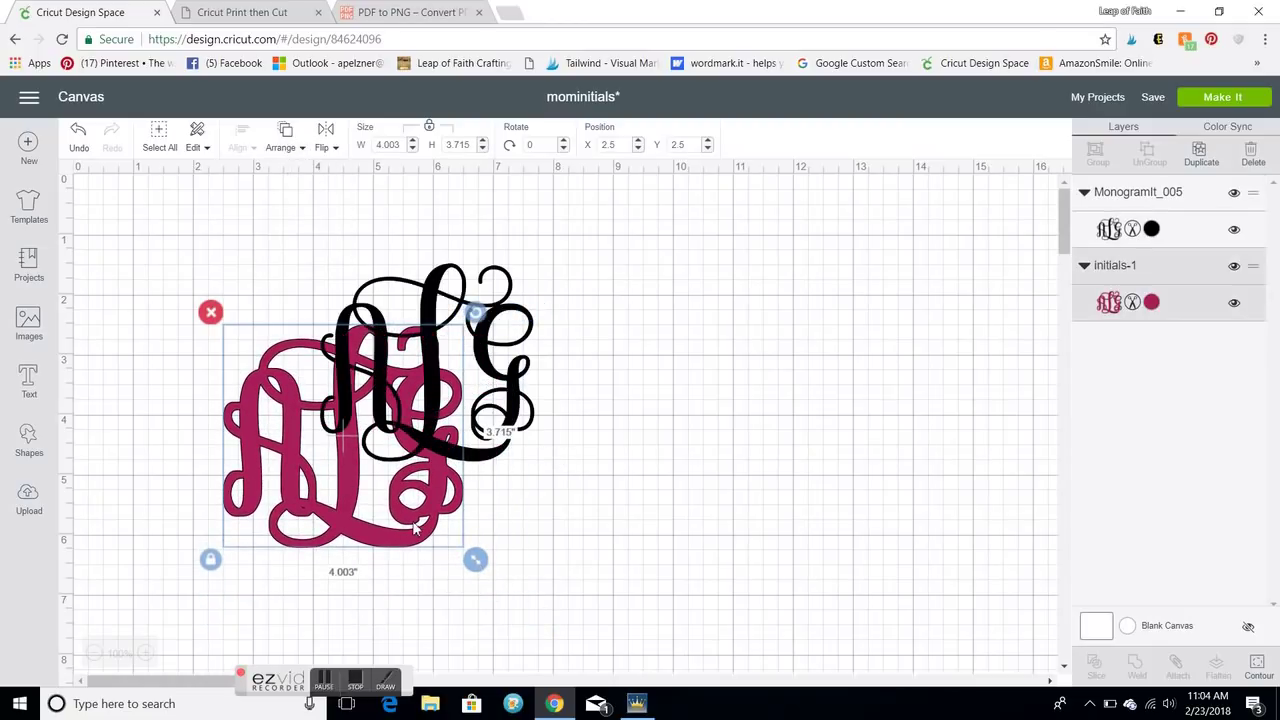
{"action": "left_click_drag", "start_coordinate": [428, 535], "coordinate": [551, 491]}
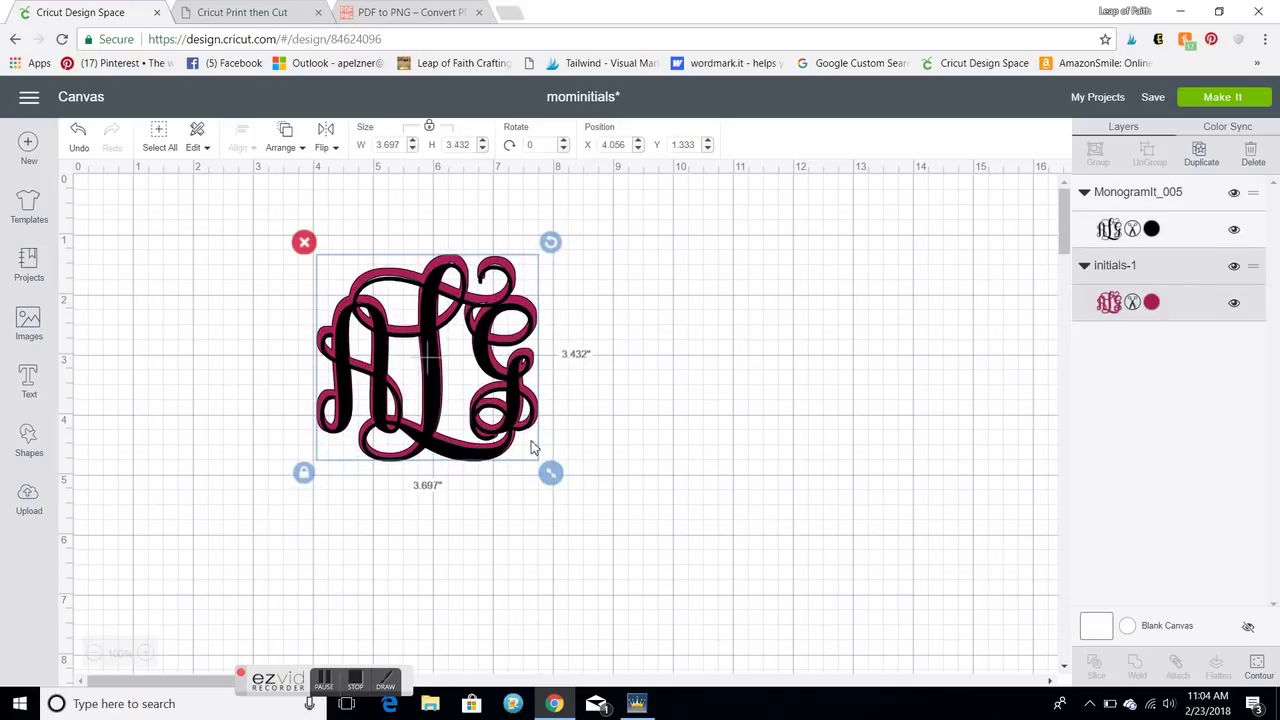
Step: Shrink and nudge the black monogram so a thin magenta outline shows around it
{"action": "left_click_drag", "start_coordinate": [531, 443], "coordinate": [552, 474]}
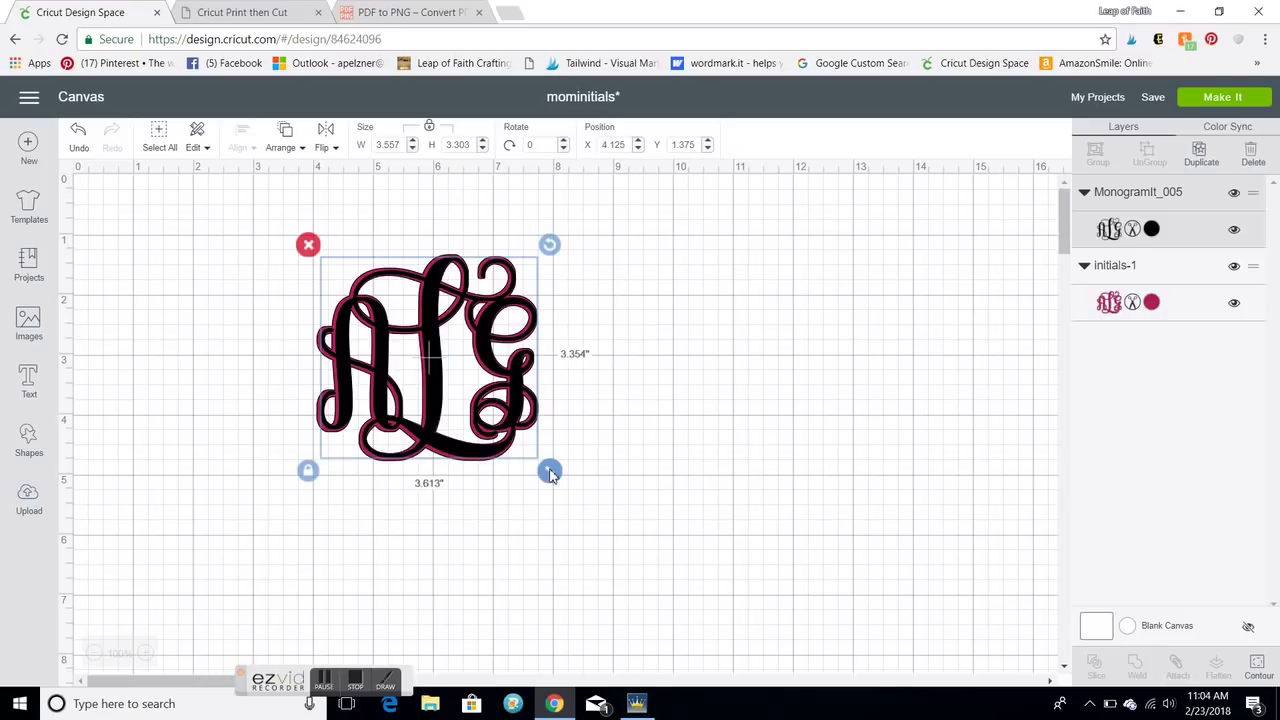
{"action": "mouse_move", "coordinate": [550, 474]}
{"action": "left_mouse_down"}
{"action": "mouse_move", "coordinate": [496, 455]}
{"action": "mouse_move", "coordinate": [545, 480]}
{"action": "left_mouse_up"}
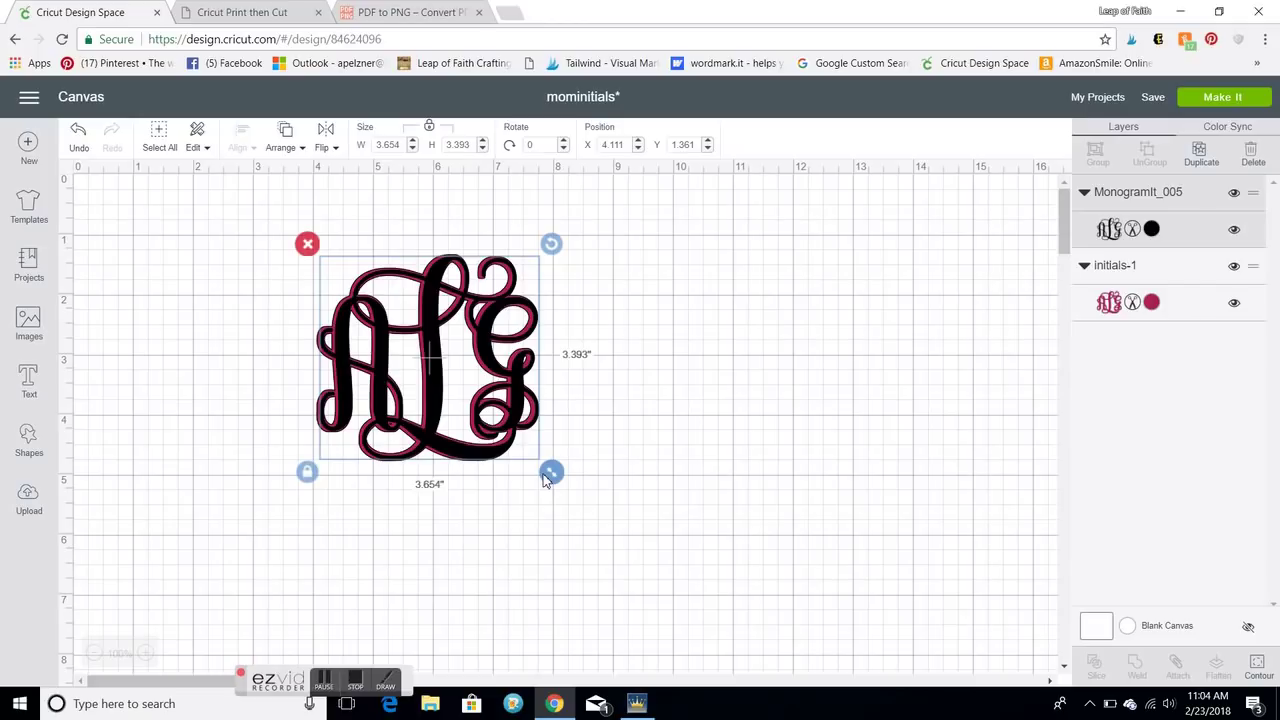
{"action": "left_click_drag", "start_coordinate": [482, 454], "coordinate": [482, 458]}
Step: Select both monogram layers, align them to Center, then deselect
{"action": "left_click", "coordinate": [634, 449]}
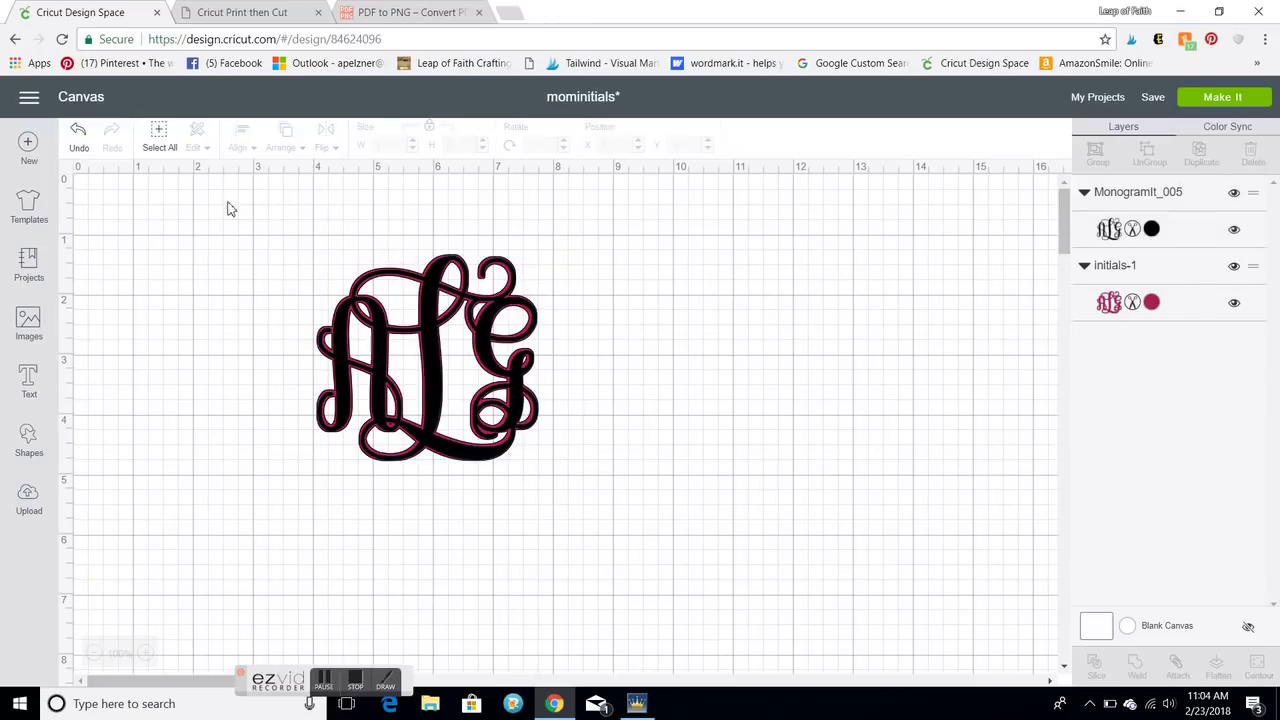
{"action": "left_click", "coordinate": [162, 148]}
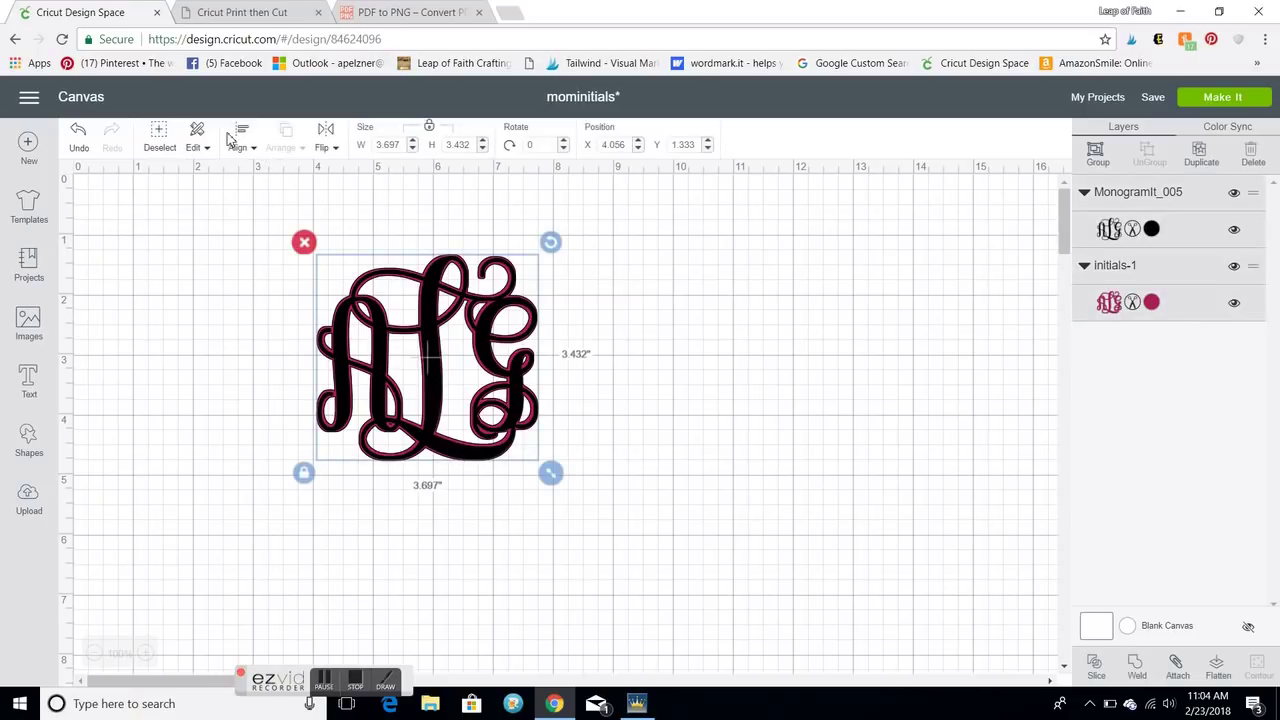
{"action": "left_click", "coordinate": [242, 147]}
{"action": "left_click", "coordinate": [247, 325]}
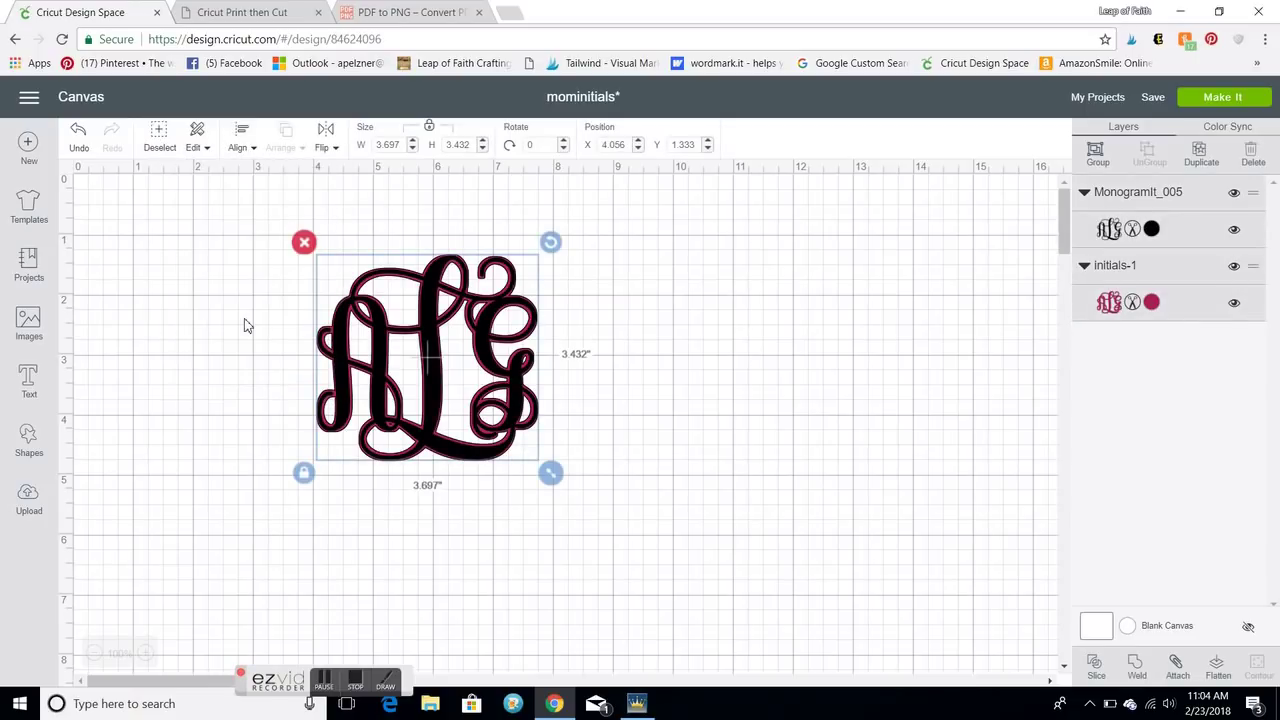
{"action": "left_click", "coordinate": [247, 325]}
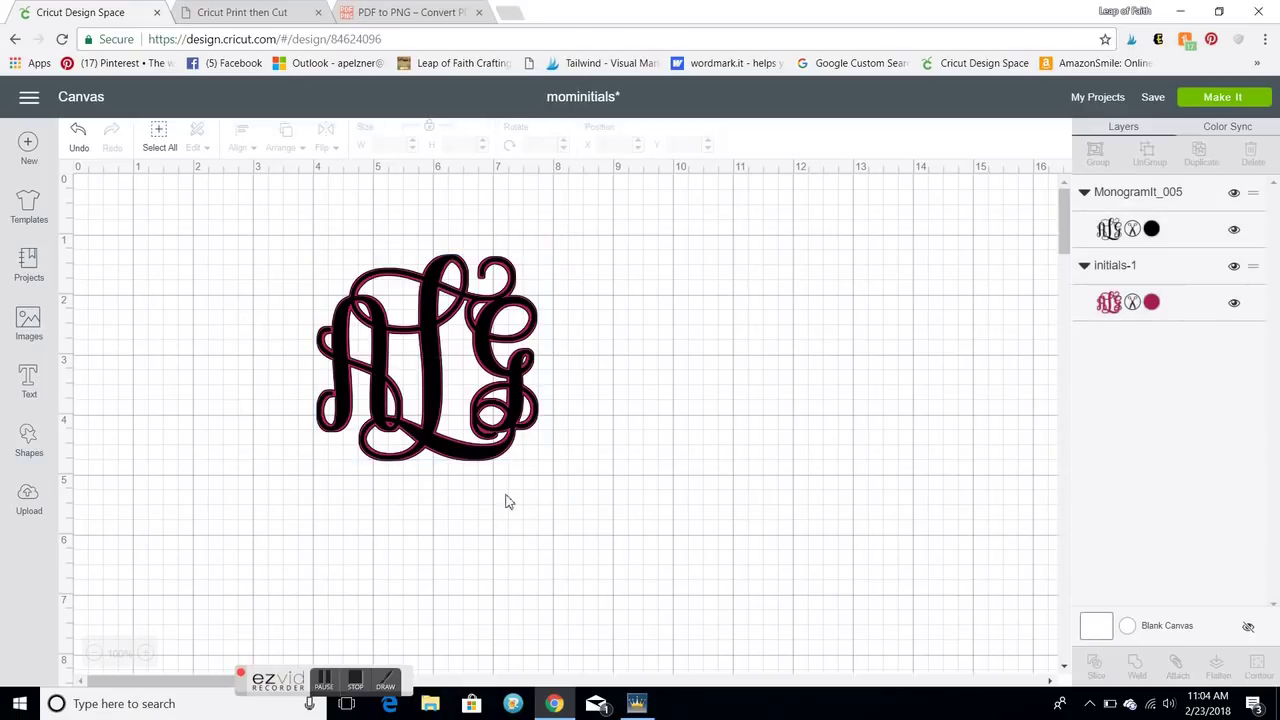